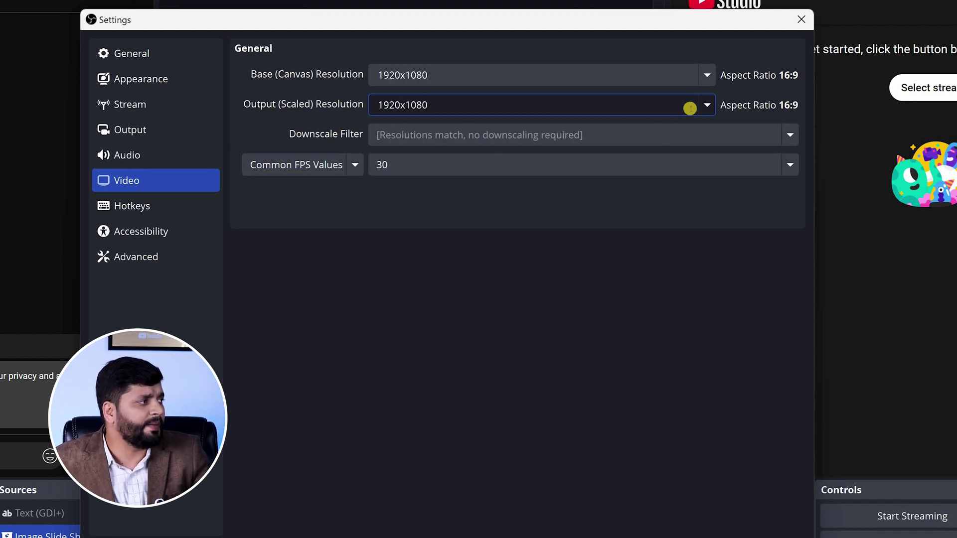
# - Set the output (scaled) resolution to 1280x720 and the downscale filter to Lanczos (Sharpened scaling, 36 samples)
pyautogui.hotkey('alt', 'Down')
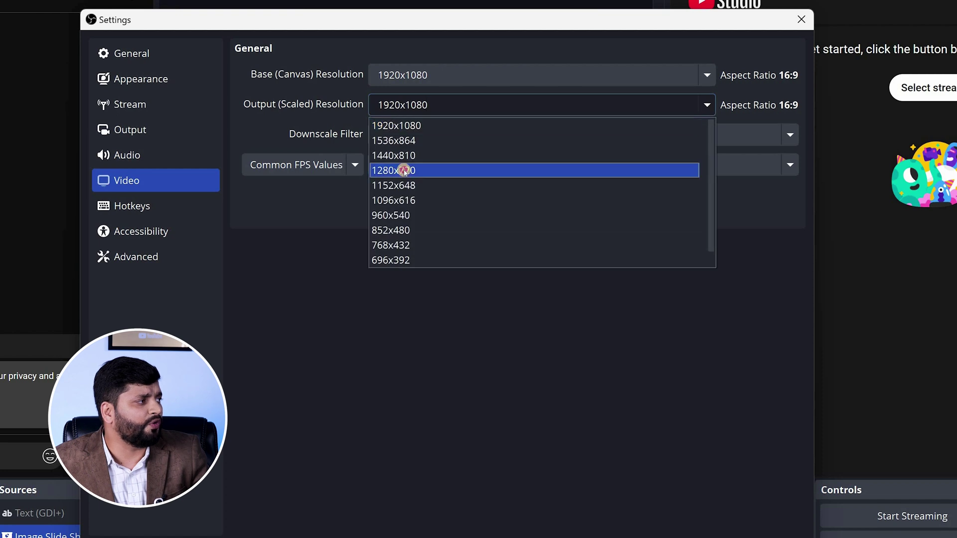
pyautogui.press('Return')
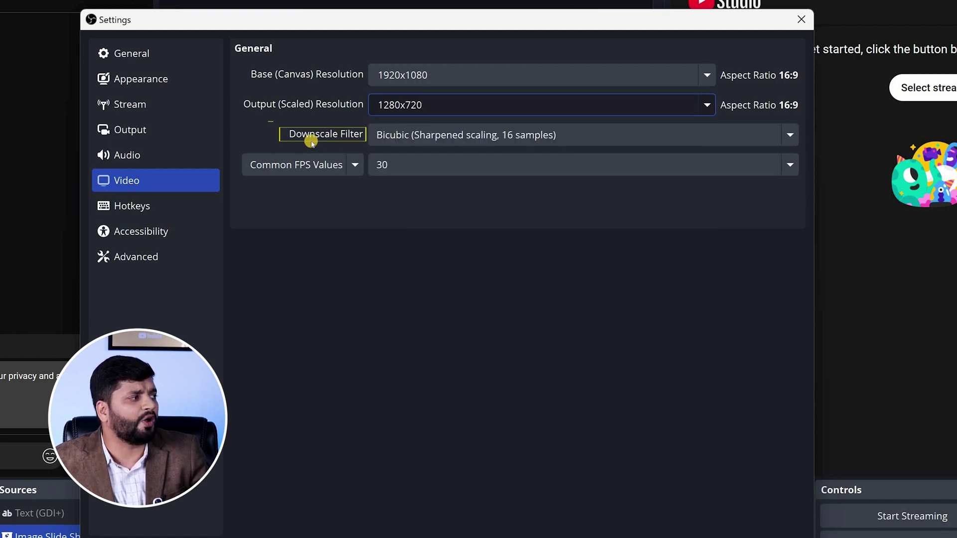
pyautogui.click(560, 138)
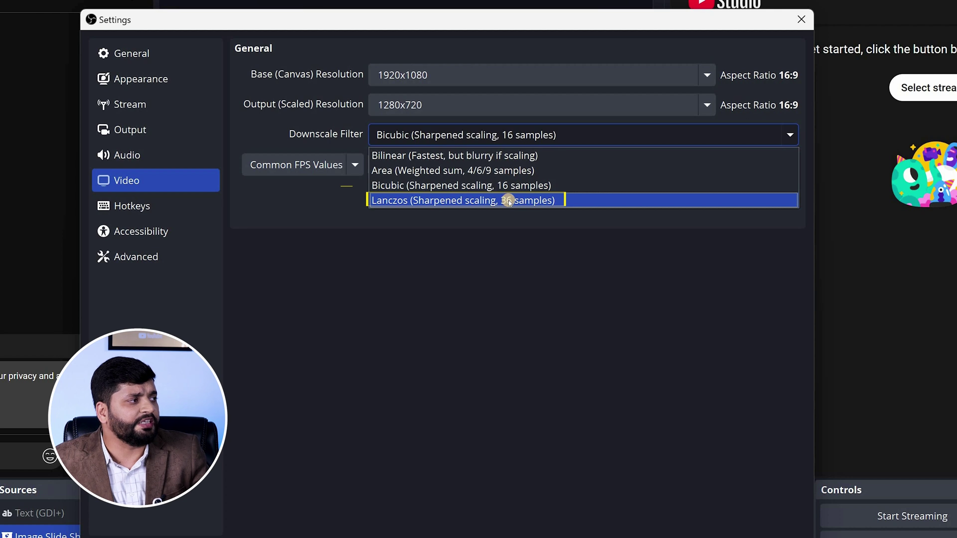
pyautogui.press('Return')
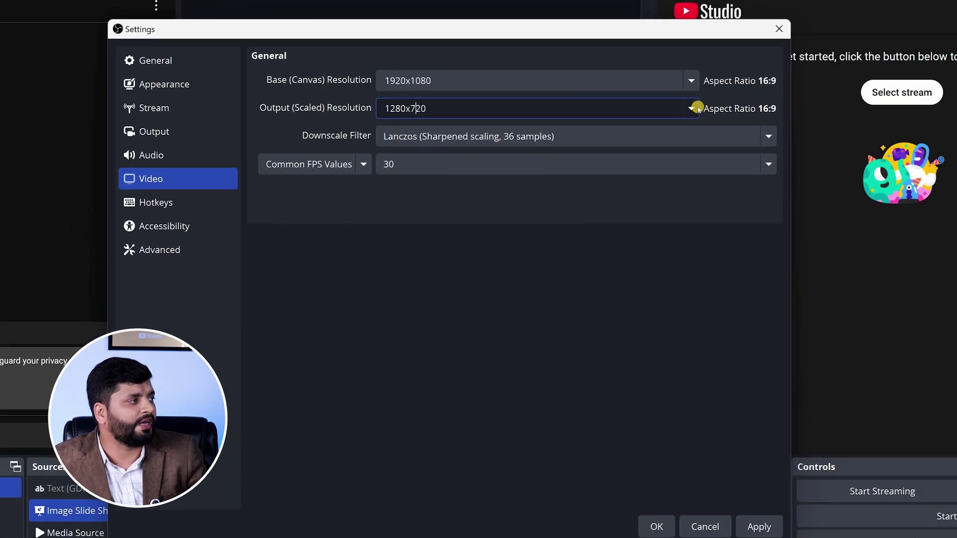
# - Try 1920x1080 as the output (scaled) resolution, and return it to 1280x720
pyautogui.click(439, 111)
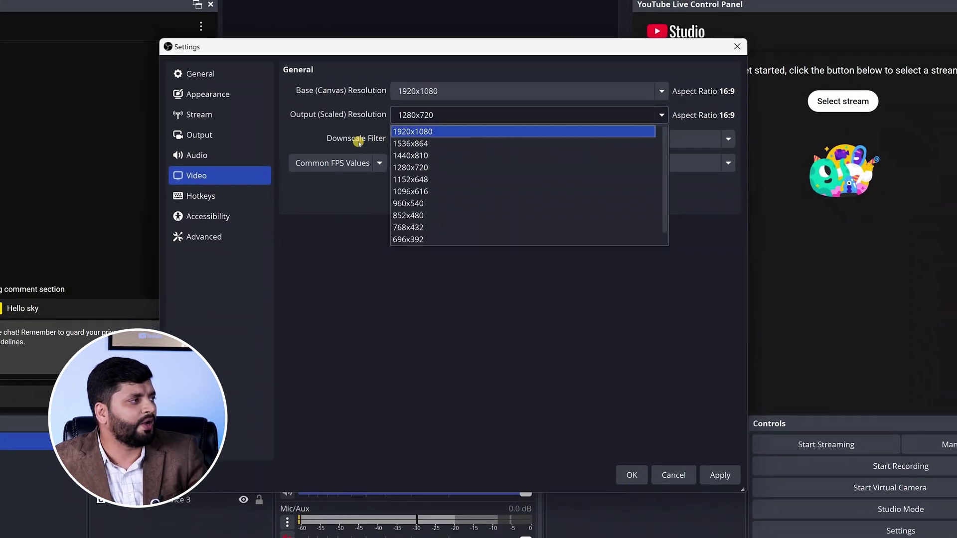
pyautogui.click(628, 127)
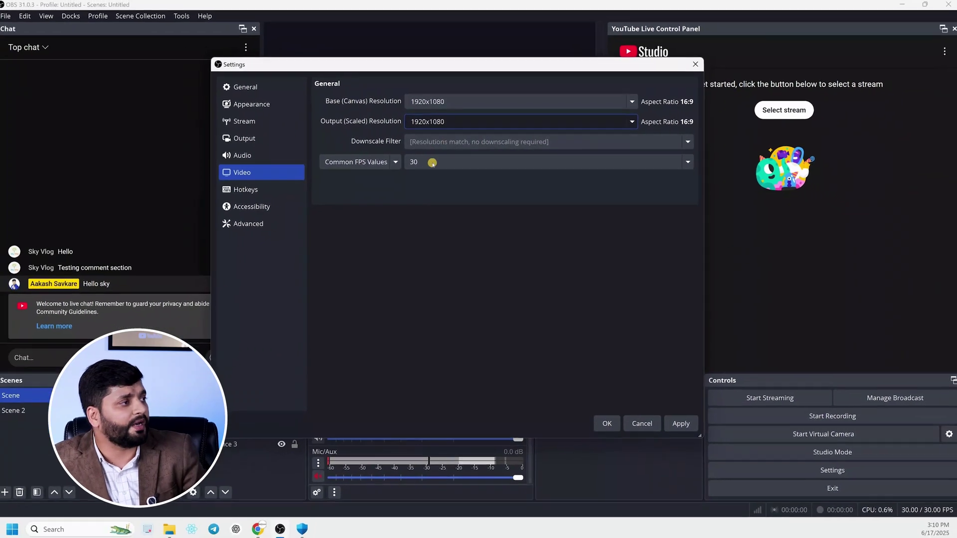
pyautogui.click(455, 117)
pyautogui.click(459, 165)
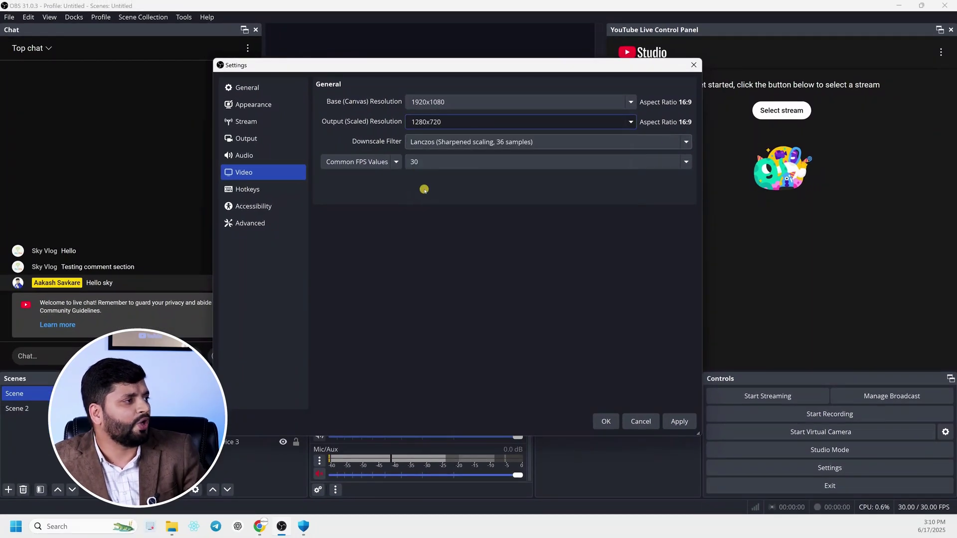
# - Keep Lanczos (Sharpened scaling, 36 samples) as the downscale filter and save the video settings
pyautogui.click(426, 142)
pyautogui.click(604, 419)
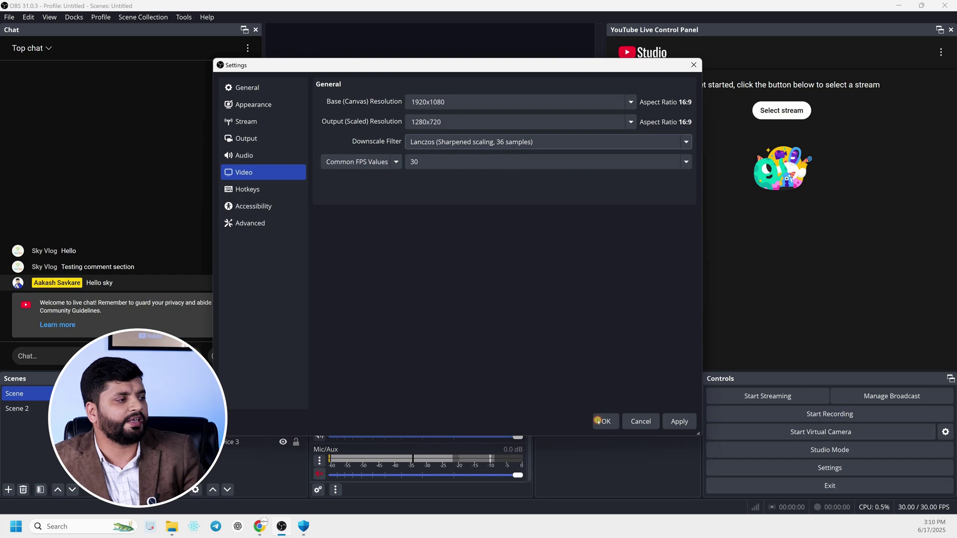
pyautogui.click(598, 420)
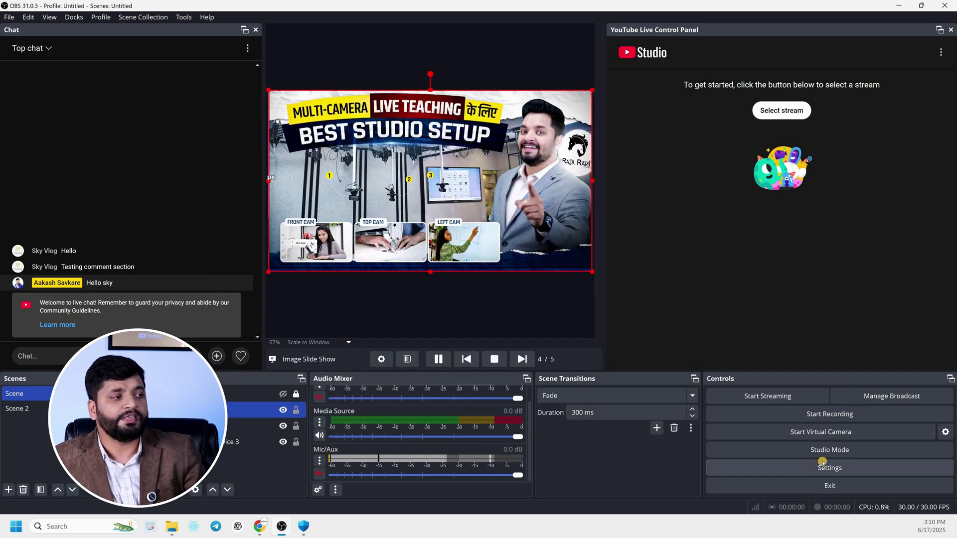
# - Reopen the settings and go to the streaming section of the output settings
pyautogui.click(822, 461)
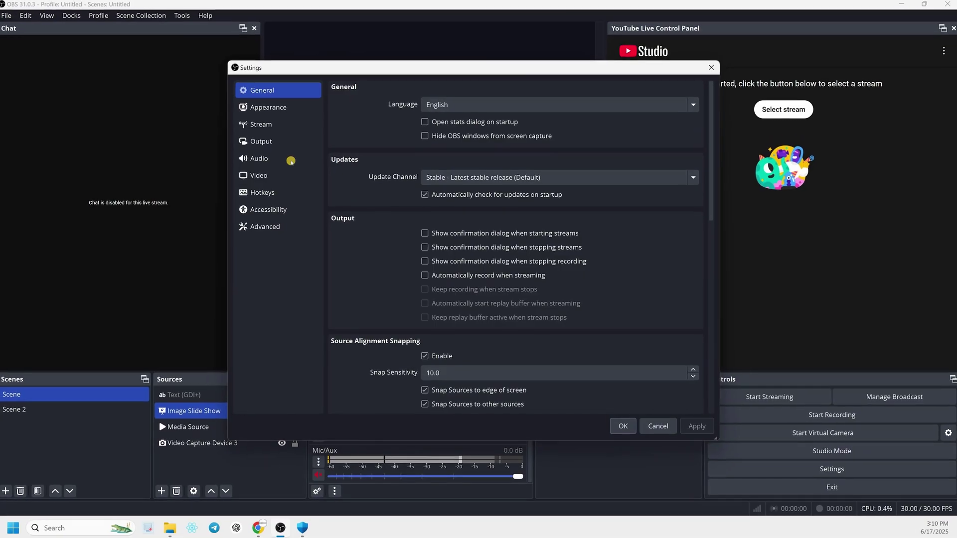
pyautogui.click(260, 125)
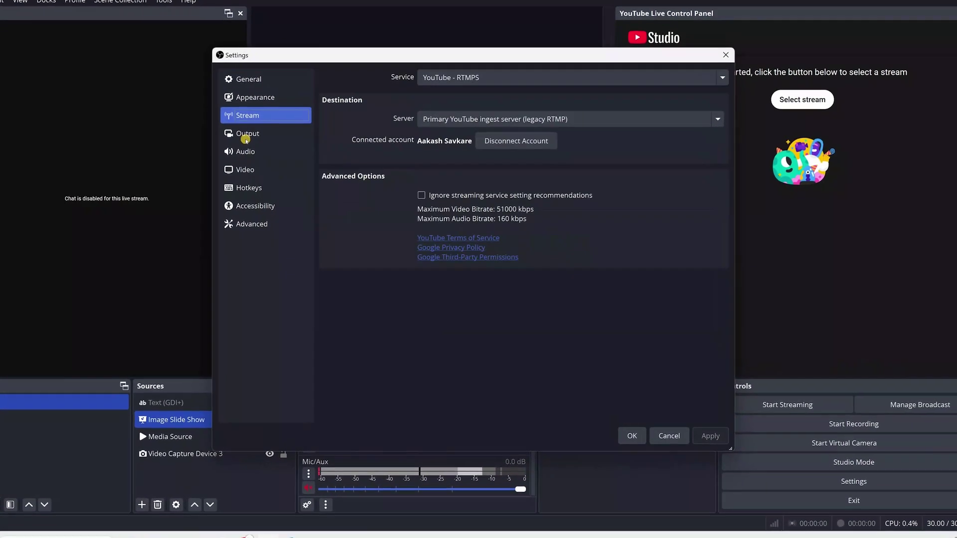
pyautogui.click(245, 137)
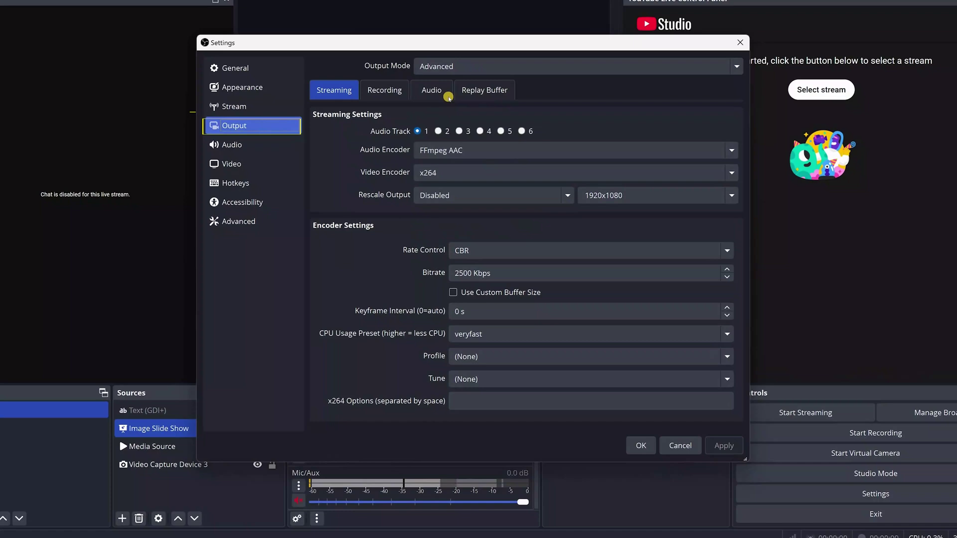
pyautogui.click(327, 92)
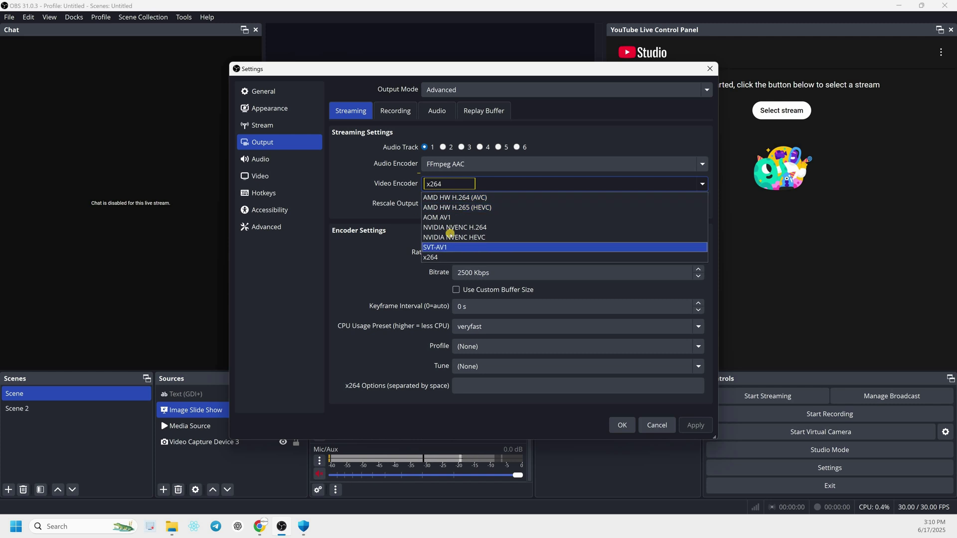
# - Try NVIDIA NVENC H.264 and NVIDIA NVENC HEVC as the streaming video encoder, and return it to x264
pyautogui.click(453, 227)
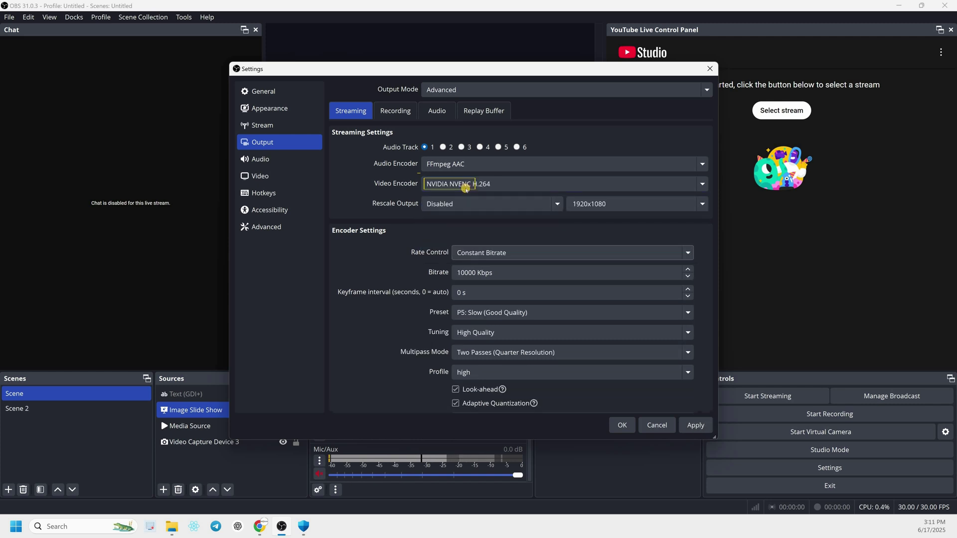
pyautogui.hotkey('alt', 'Down')
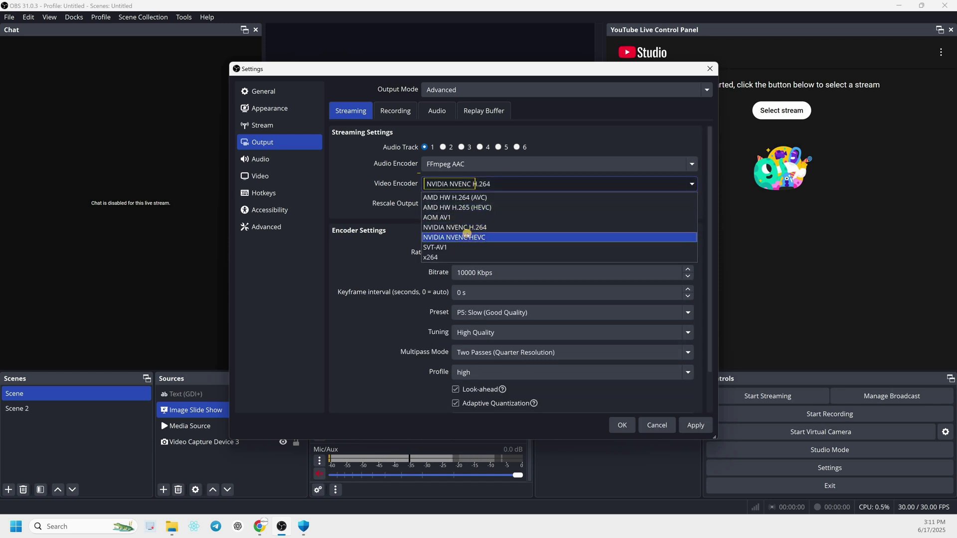
pyautogui.click(504, 232)
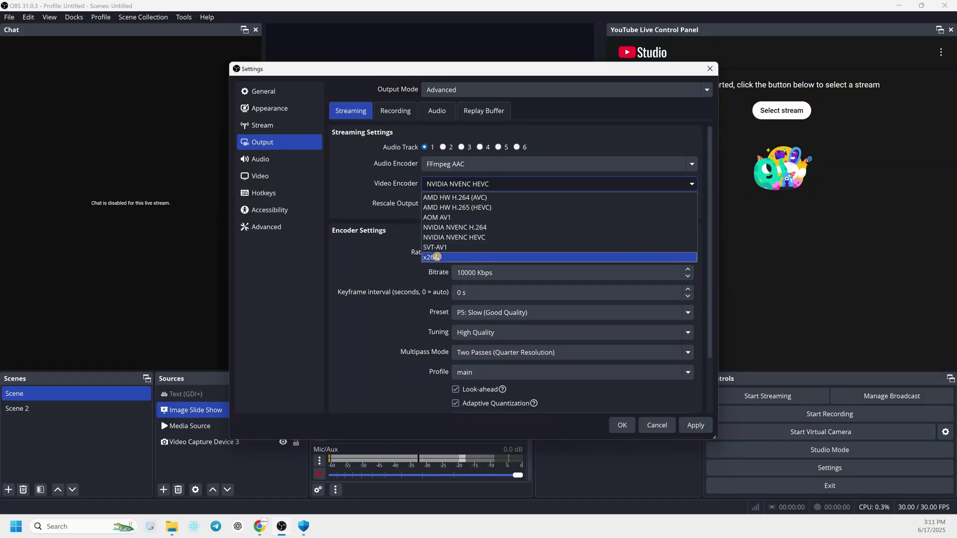
pyautogui.click(437, 257)
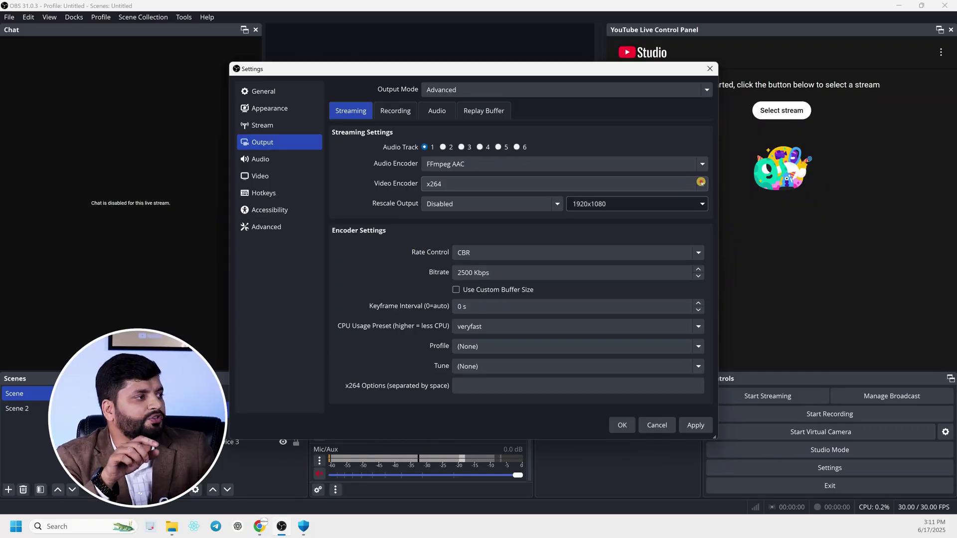
# - Try the NVIDIA NVENC H.264 video encoder for streaming and look through its encoder settings
pyautogui.click(526, 185)
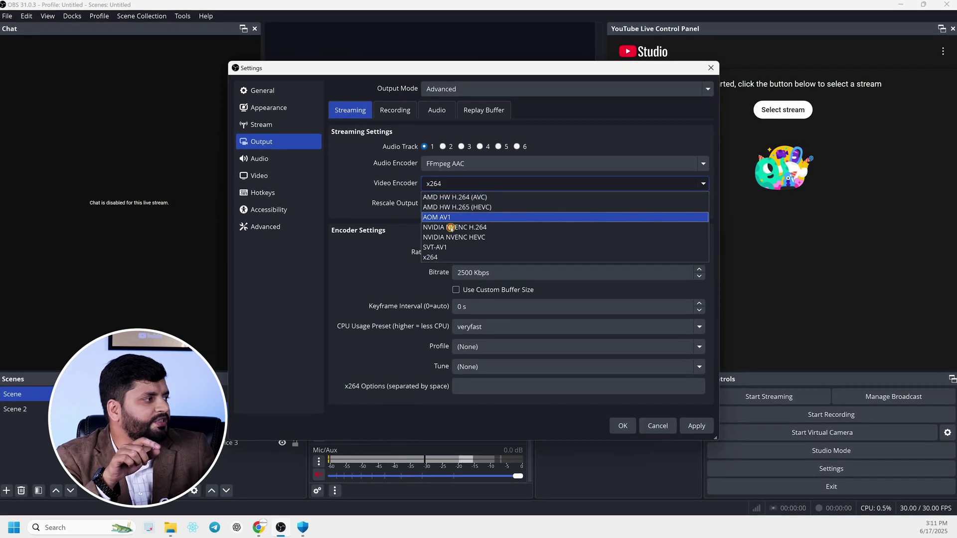
pyautogui.click(453, 228)
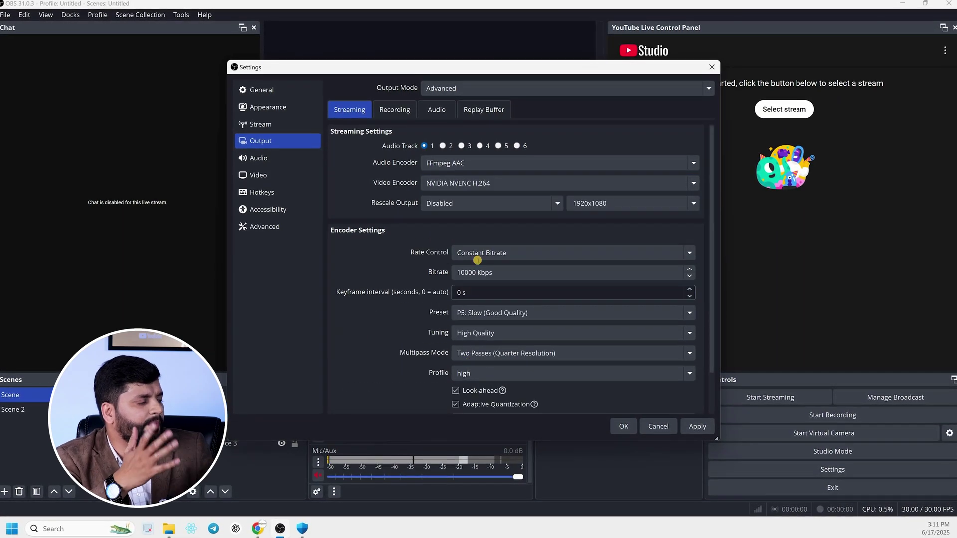
pyautogui.scroll(-2, 469, 254)
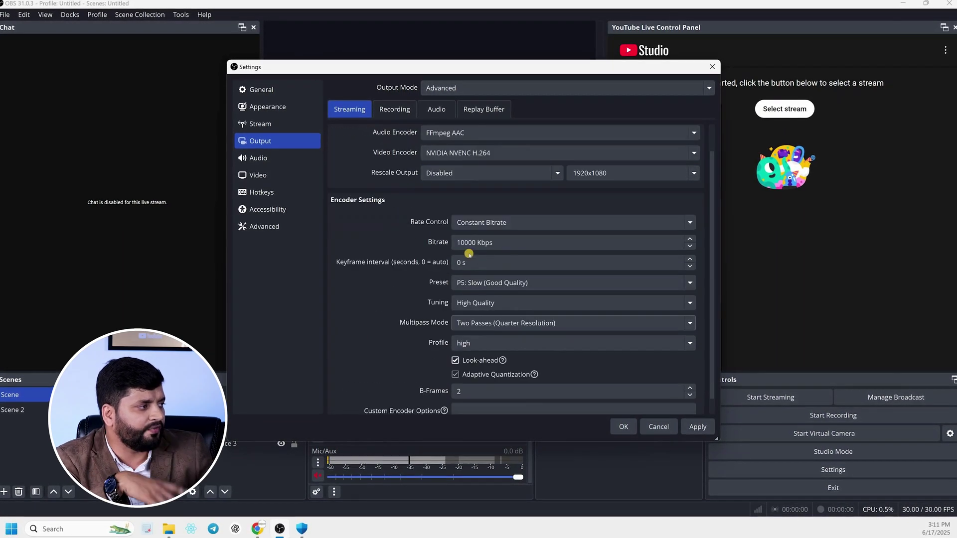
pyautogui.scroll(2, 499, 189)
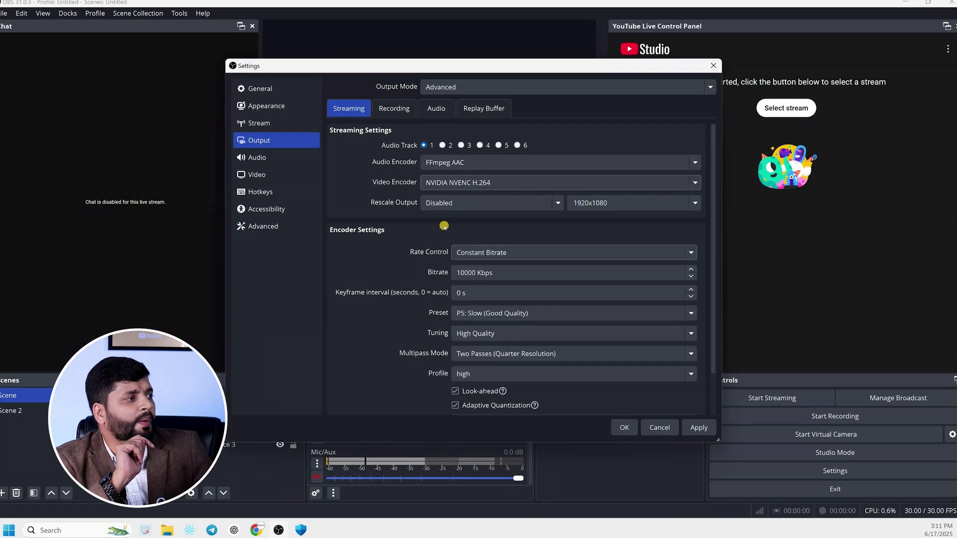
# - Set the streaming video encoder to x264 and its rate control to CBR
pyautogui.click(444, 183)
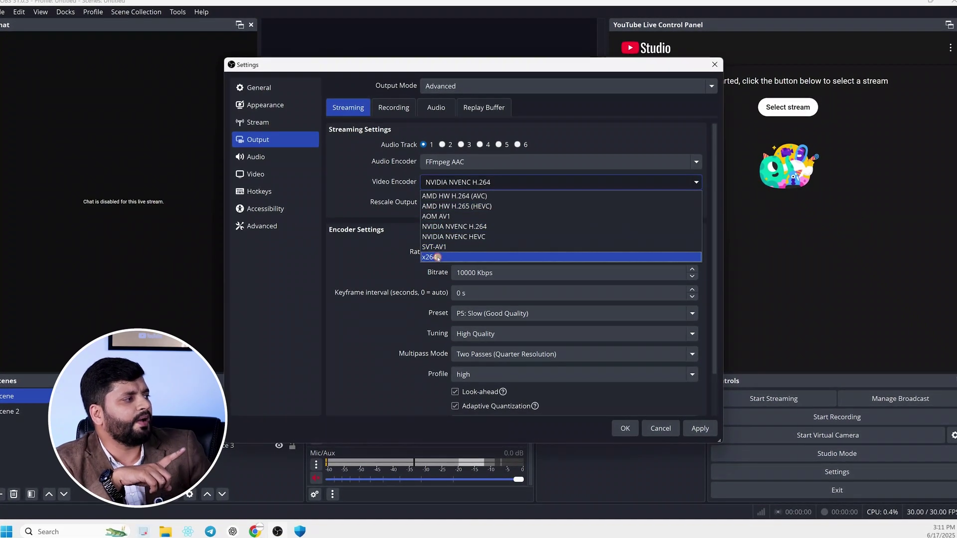
pyautogui.click(438, 257)
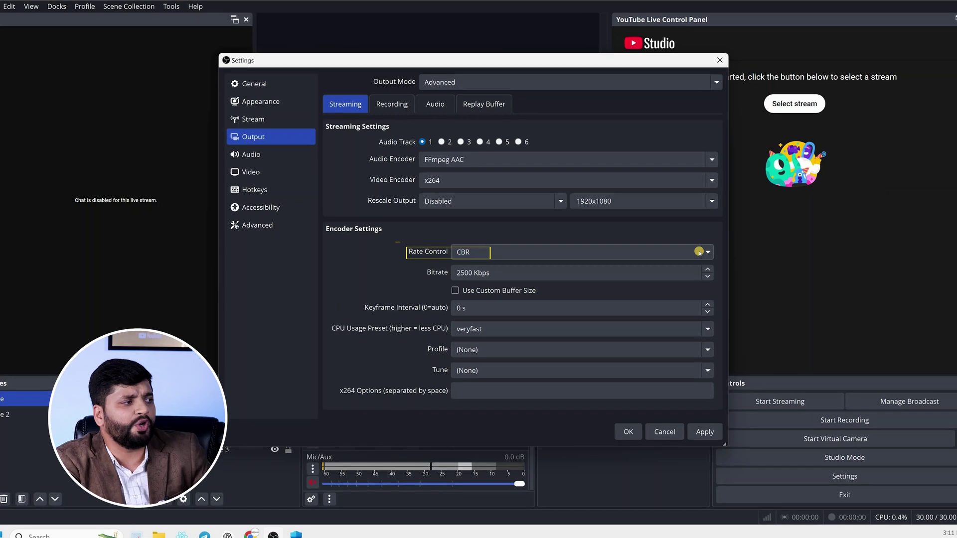
pyautogui.click(471, 255)
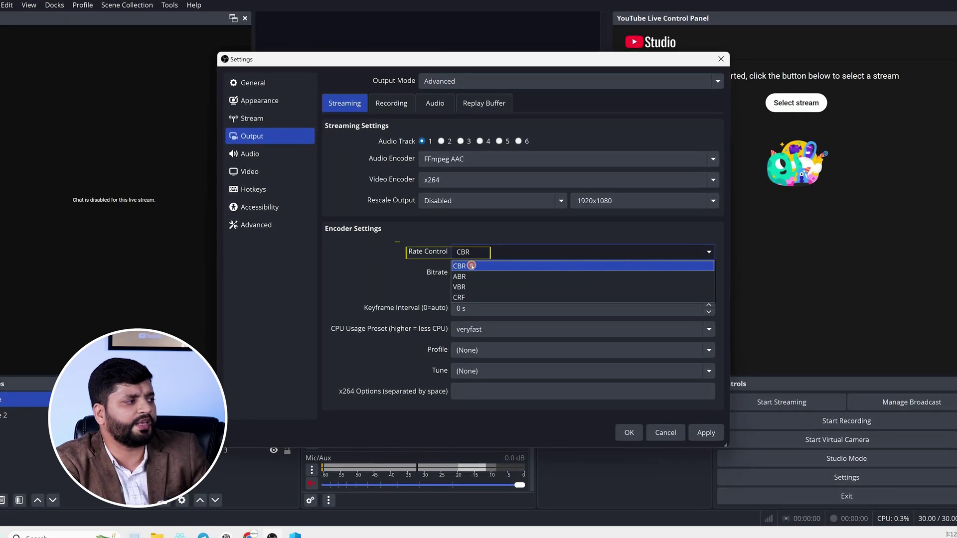
pyautogui.click(471, 266)
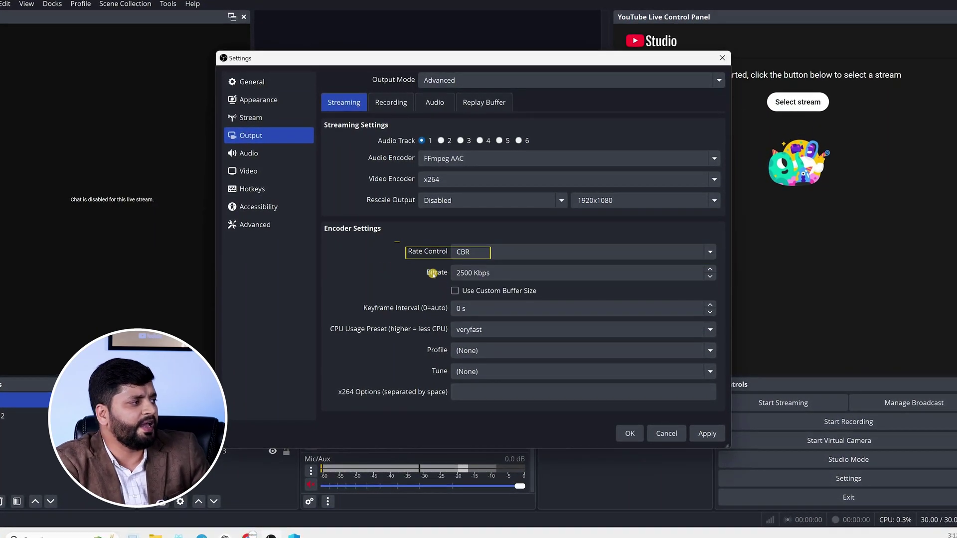
# - Switch to the OBS_Bitrate_Guide (1).pdf in Chrome and examine the recommended bitrate range for 720p at 30 fps
pyautogui.moveTo(271, 535)
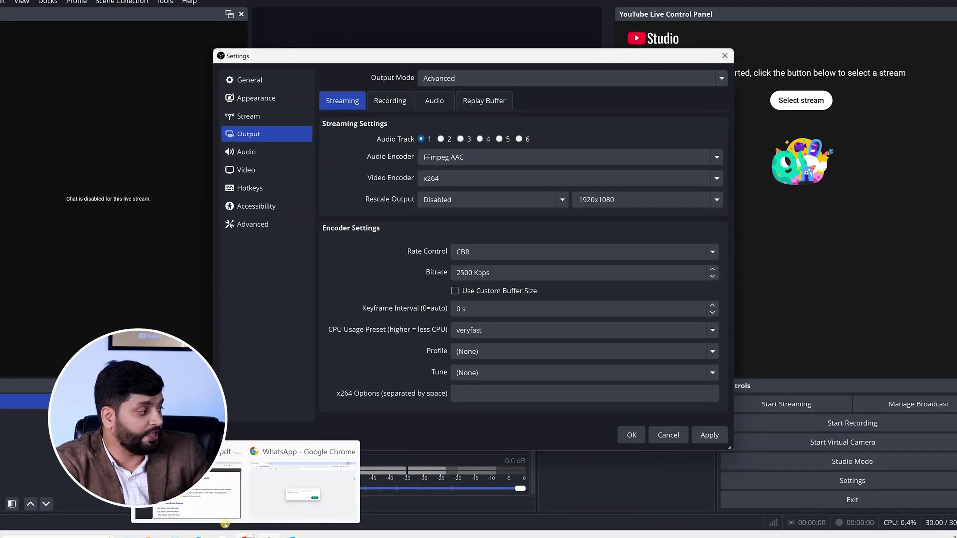
pyautogui.click(209, 494)
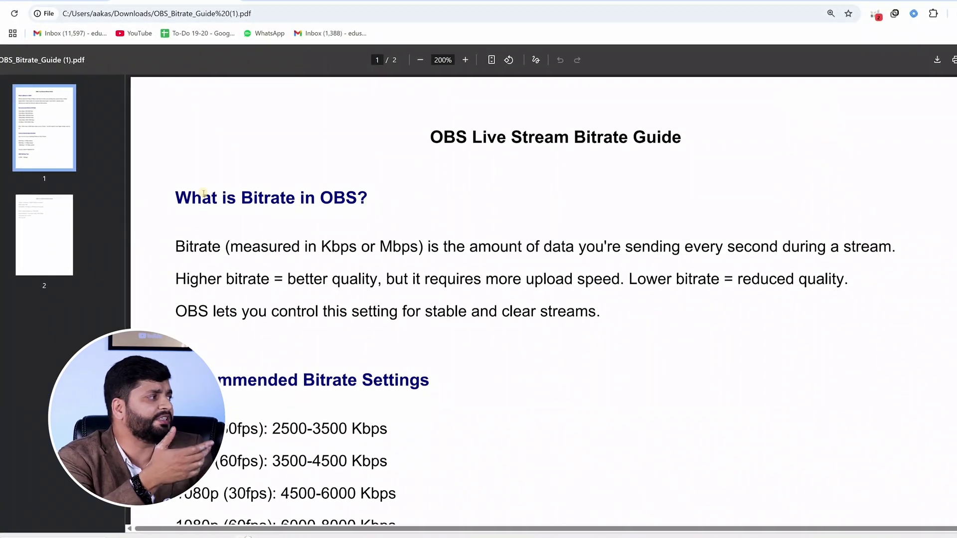
pyautogui.scroll(-1, 502, 195)
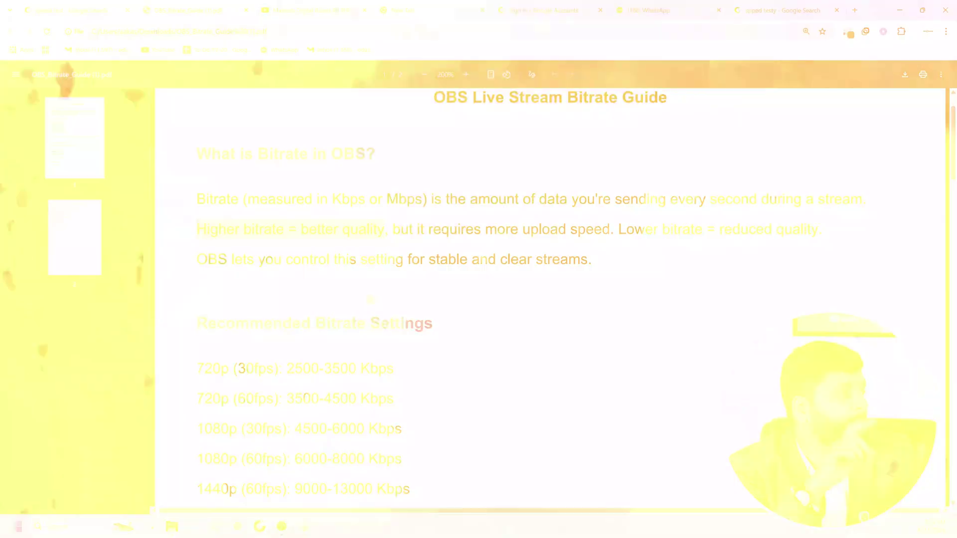
pyautogui.scroll(-1, 259, 261)
pyautogui.scroll(-2, 259, 262)
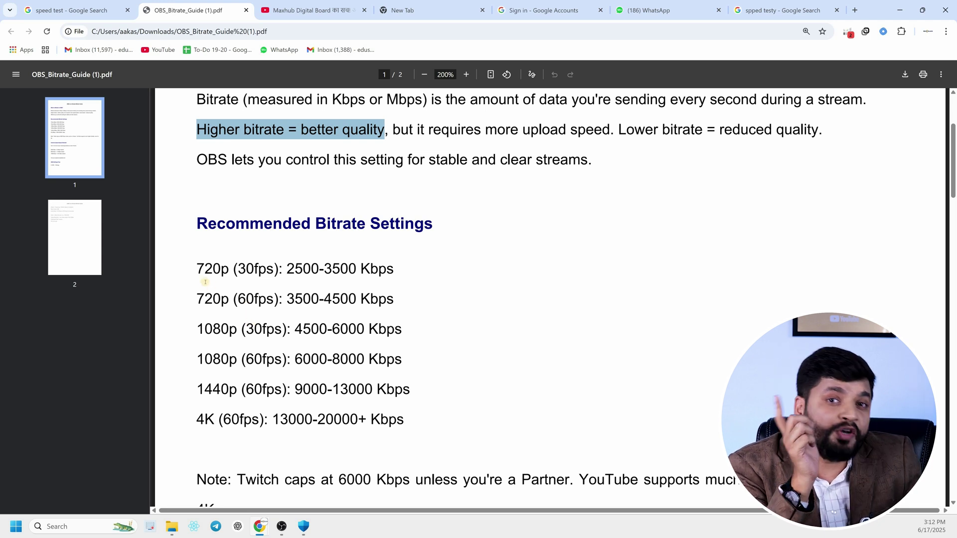
pyautogui.moveTo(197, 268); pyautogui.dragTo(274, 269)
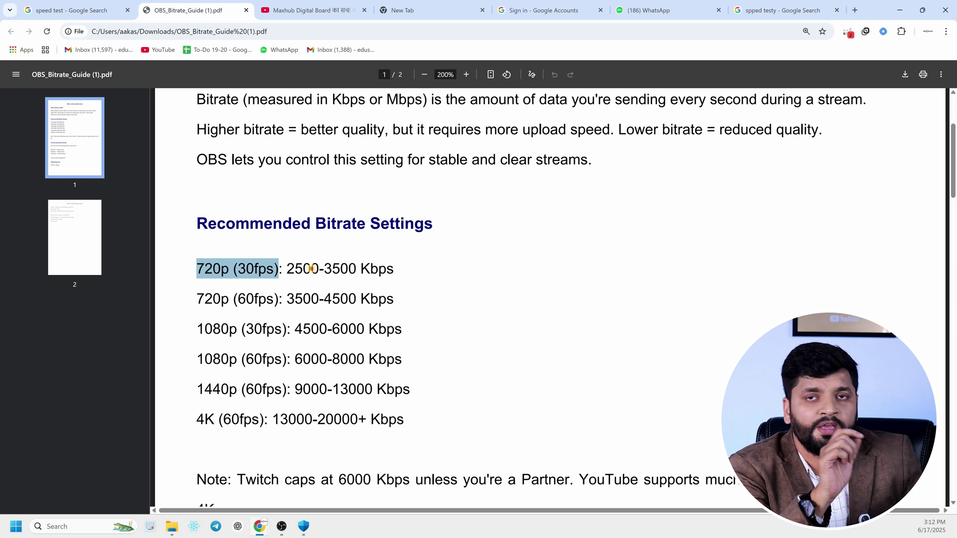
pyautogui.moveTo(335, 268); pyautogui.dragTo(383, 270)
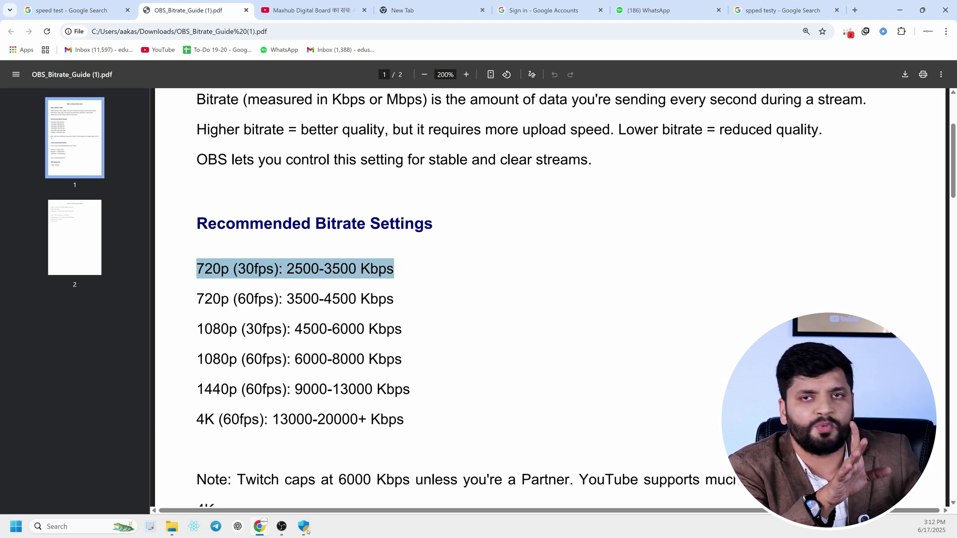
# - Switch back to OBS and check the output (scaled) resolution in the video settings
pyautogui.click(281, 523)
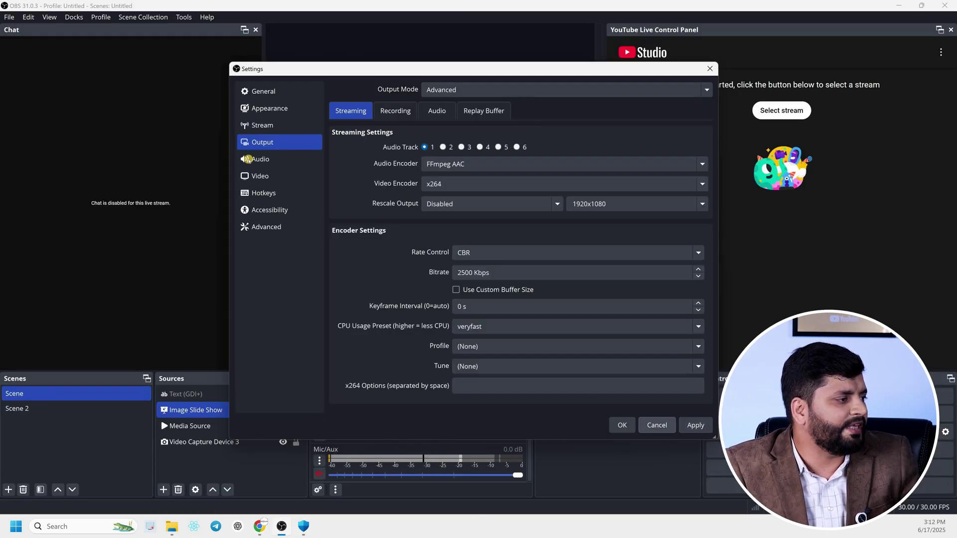
pyautogui.click(264, 180)
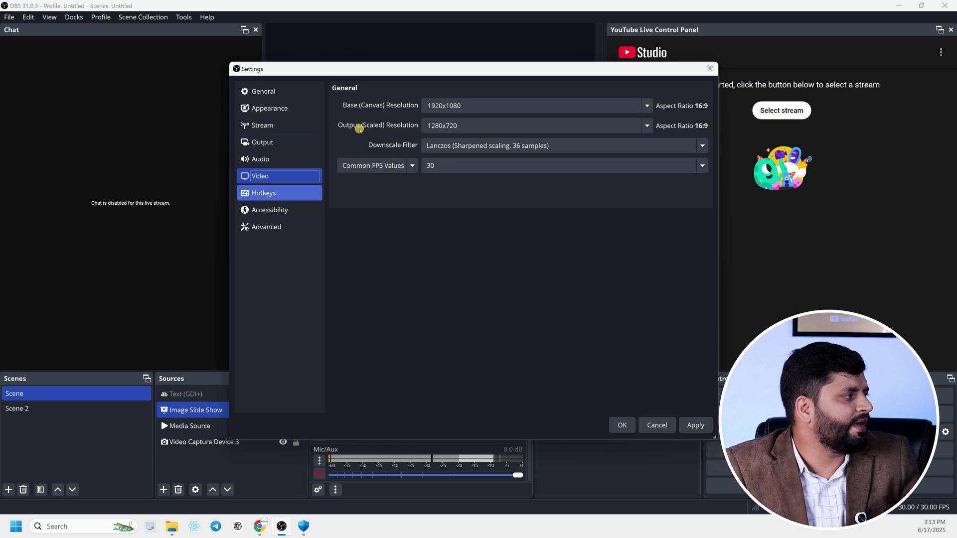
pyautogui.click(430, 130)
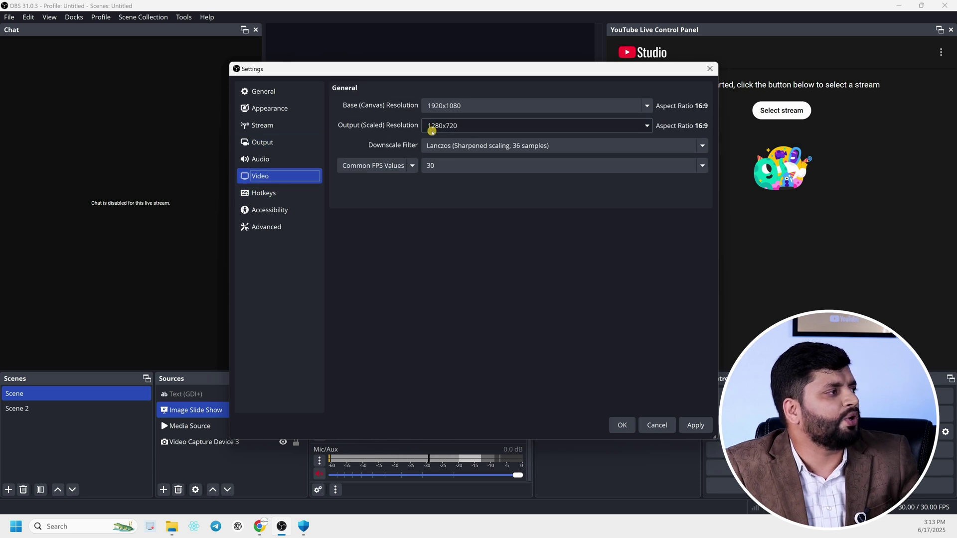
pyautogui.click(447, 123)
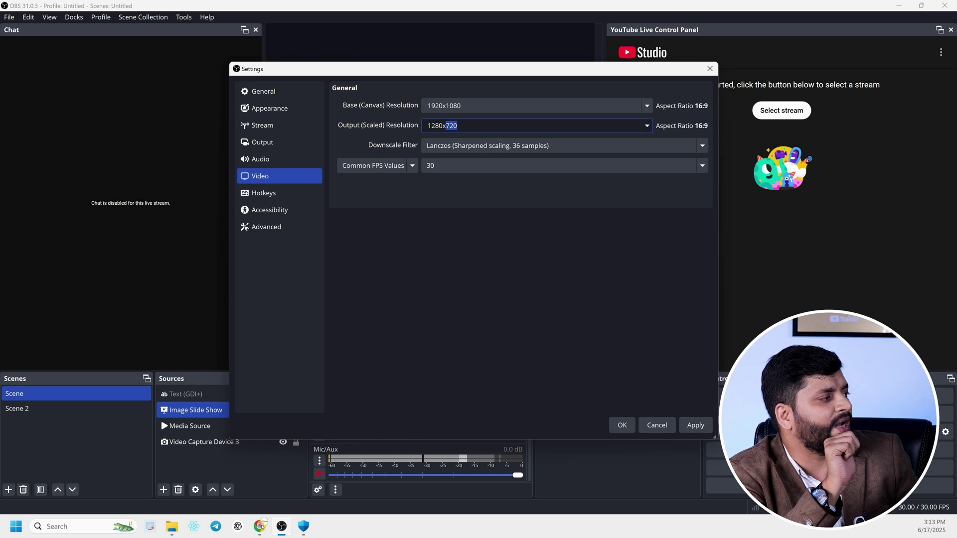
# - Switch to OBS_Bitrate_Guide (1).pdf in Chrome and highlight the recommended bitrate range for 720p at 30 fps
pyautogui.moveTo(259, 523)
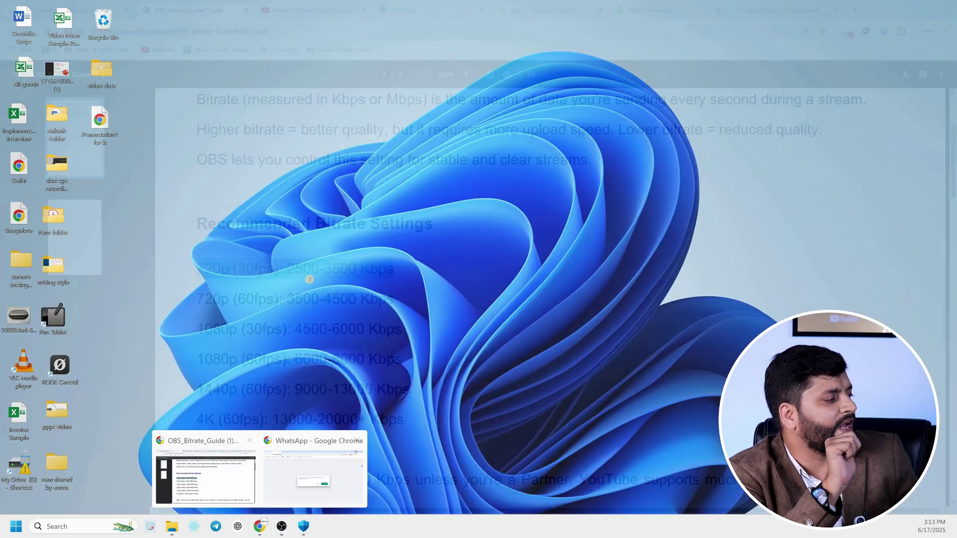
pyautogui.click(203, 468)
pyautogui.click(348, 268)
pyautogui.moveTo(287, 270); pyautogui.dragTo(357, 269)
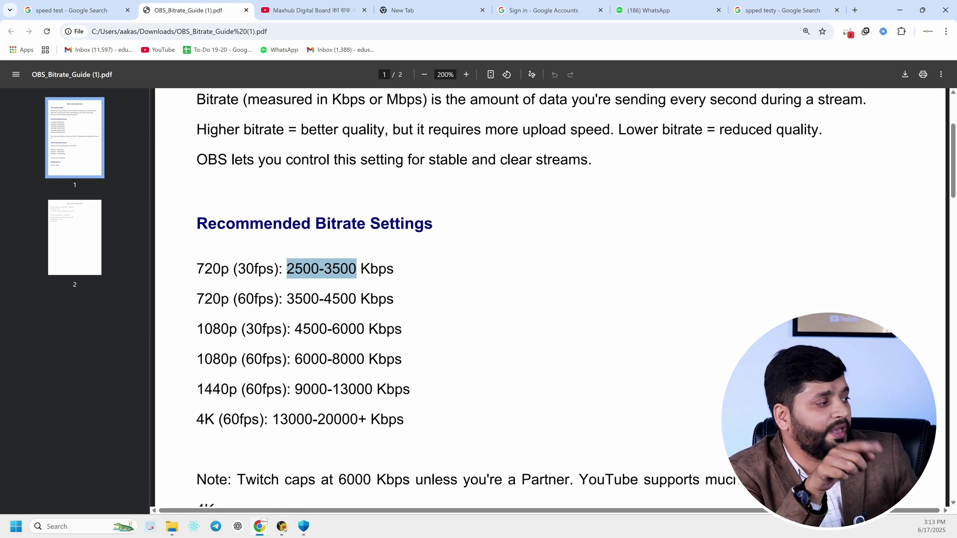
# - Switch back to OBS and set the common FPS value in the video settings to 60
pyautogui.hotkey('alt', 'Tab')
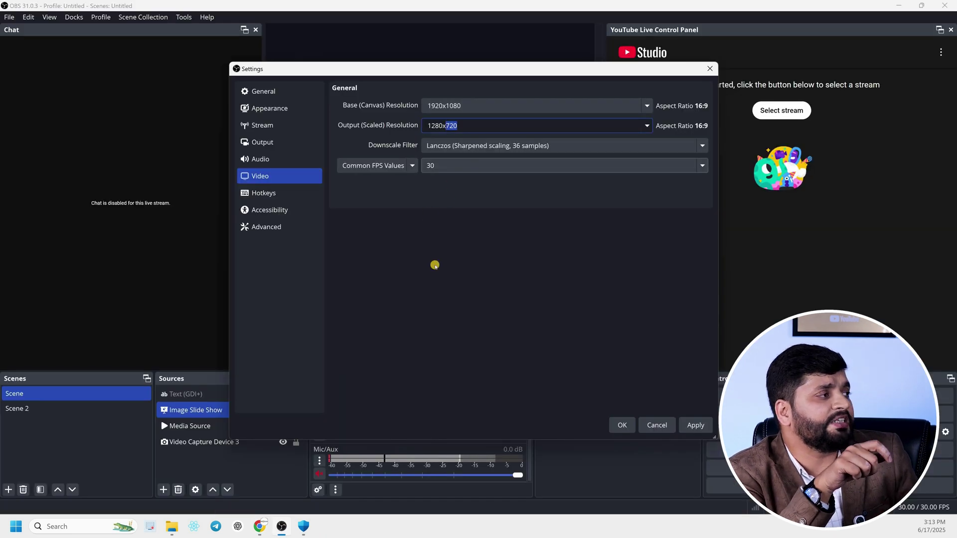
pyautogui.click(433, 166)
pyautogui.click(430, 268)
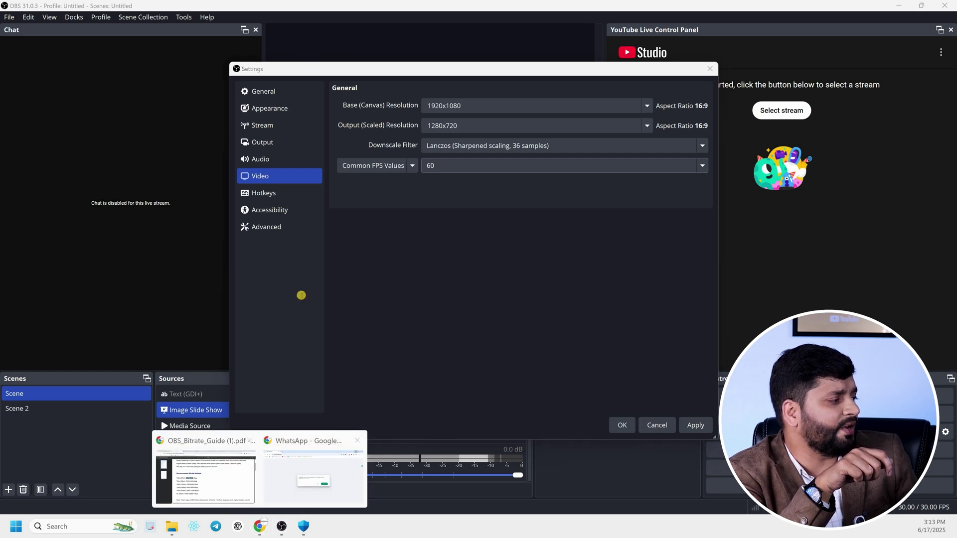
# - Switch to the bitrate guide PDF in Chrome and examine the recommended ranges for 720p at 60 fps, 1080p, 1440p and 4K
pyautogui.hotkey('alt', 'Tab')
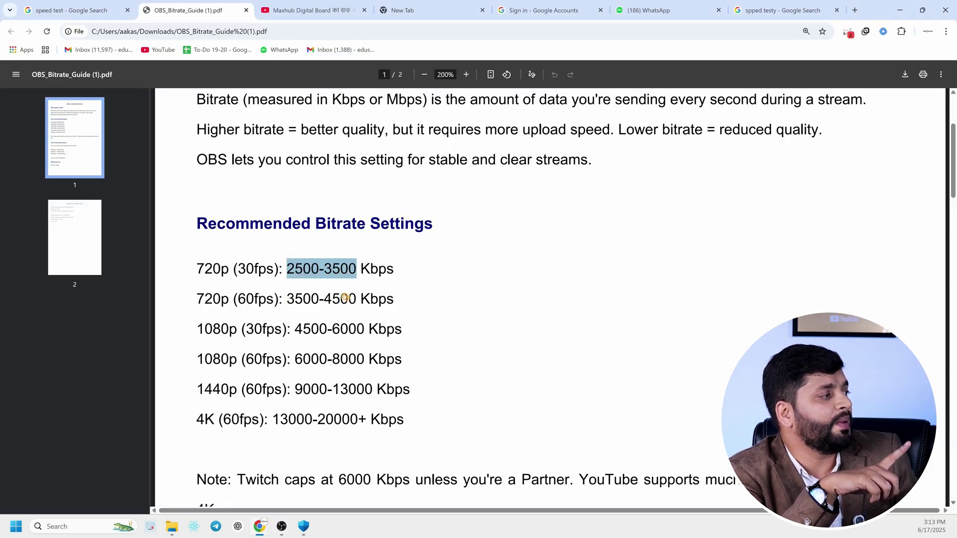
pyautogui.moveTo(287, 299); pyautogui.dragTo(353, 298)
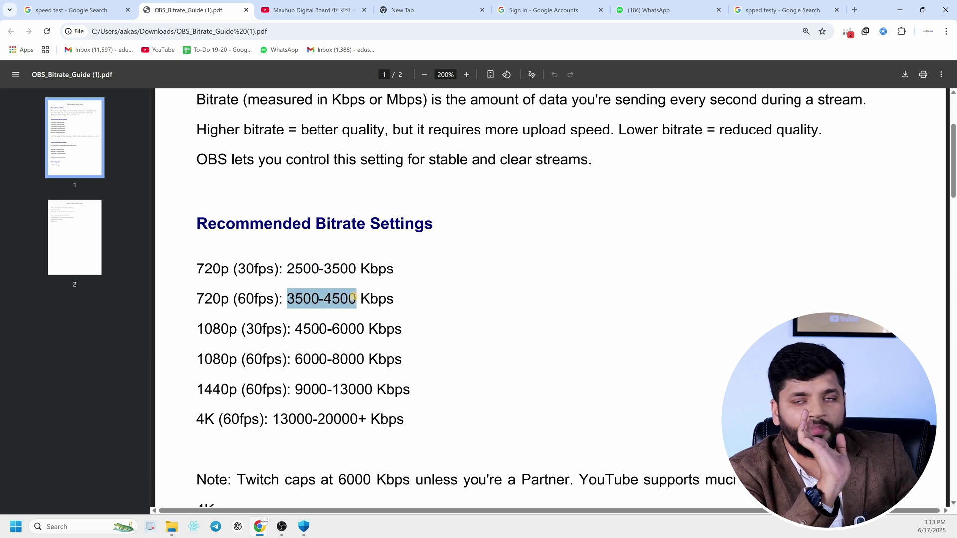
pyautogui.moveTo(299, 327); pyautogui.dragTo(370, 326)
pyautogui.moveTo(255, 351); pyautogui.dragTo(361, 359)
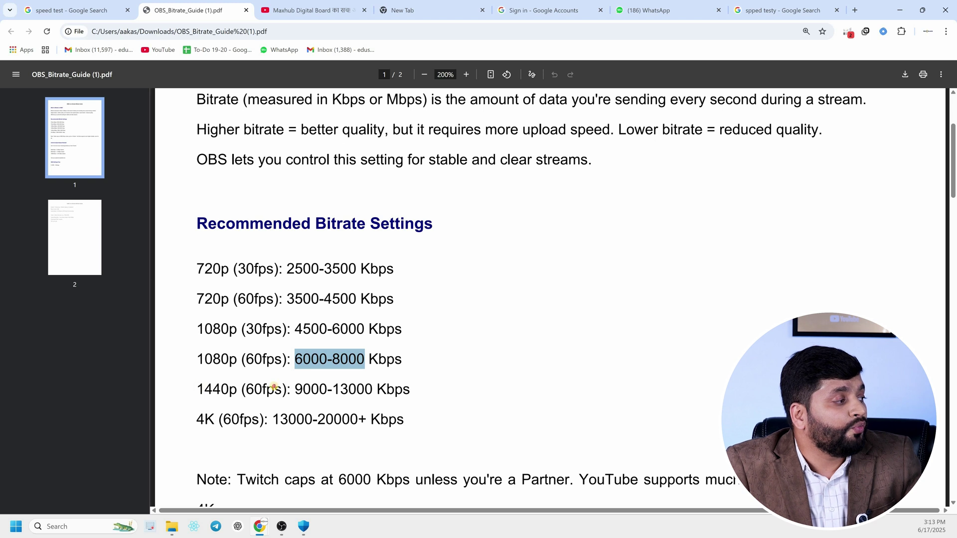
pyautogui.moveTo(197, 389); pyautogui.dragTo(364, 389)
pyautogui.moveTo(197, 419); pyautogui.dragTo(284, 379)
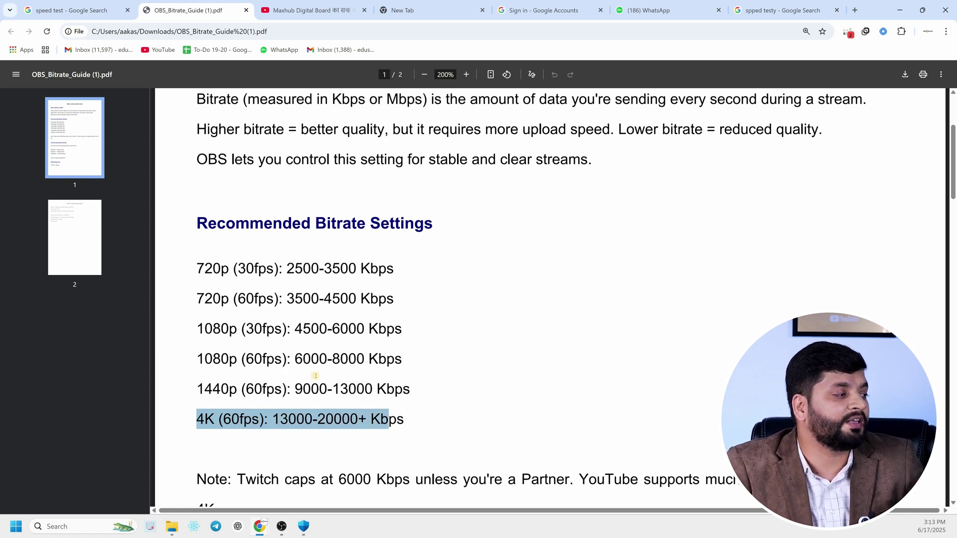
pyautogui.scroll(-2, 248, 381)
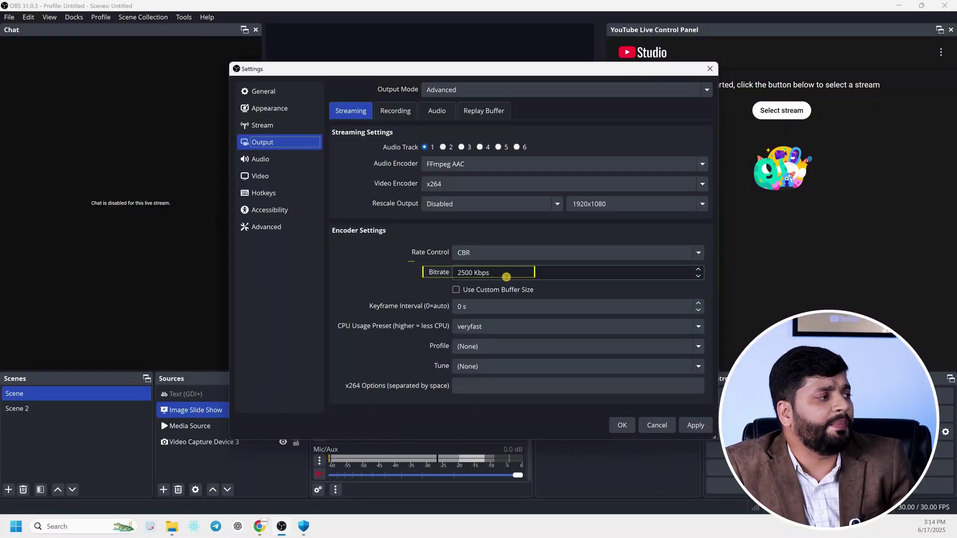
# - In the OBS video settings, set the output (scaled) resolution to 1920x1080 and the common FPS value to 30
pyautogui.click(260, 176)
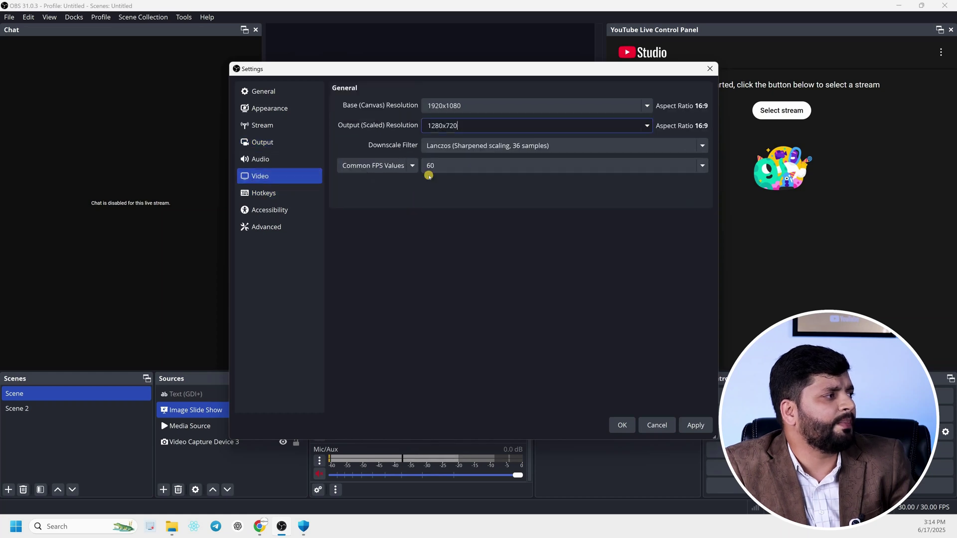
pyautogui.click(438, 132)
pyautogui.click(439, 139)
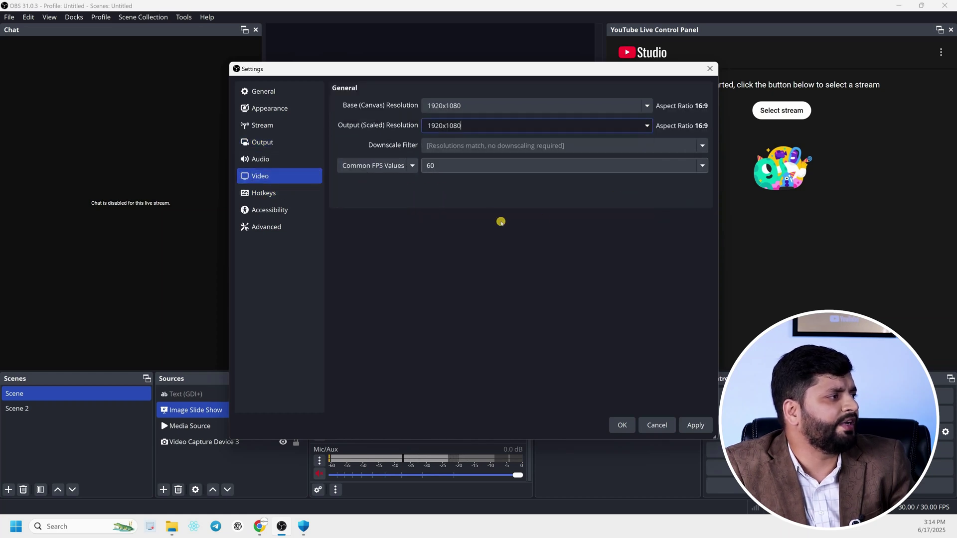
pyautogui.click(448, 166)
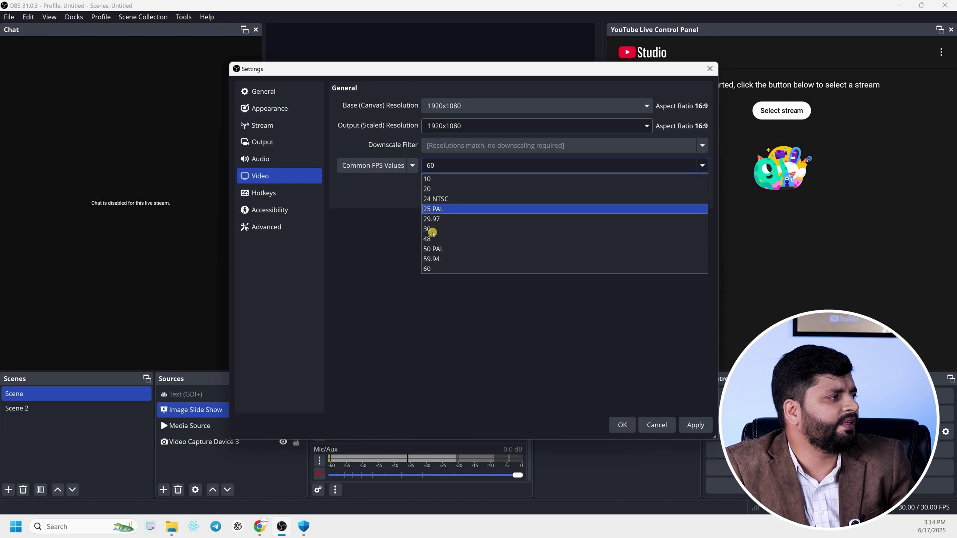
pyautogui.press('Return')
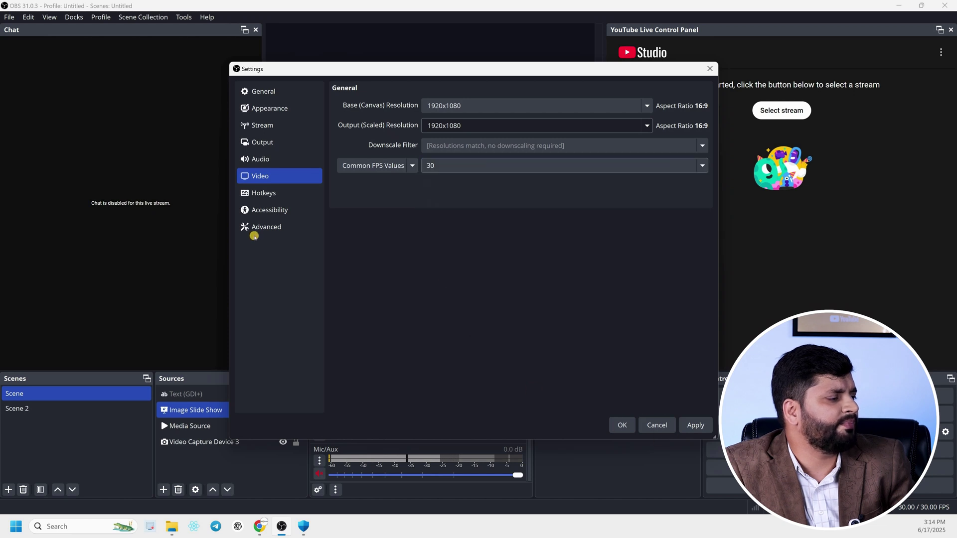
# - Return to the streaming output settings and check the recommended bitrates in OBS_Bitrate_Guide (1).pdf in Chrome
pyautogui.click(263, 141)
pyautogui.click(278, 145)
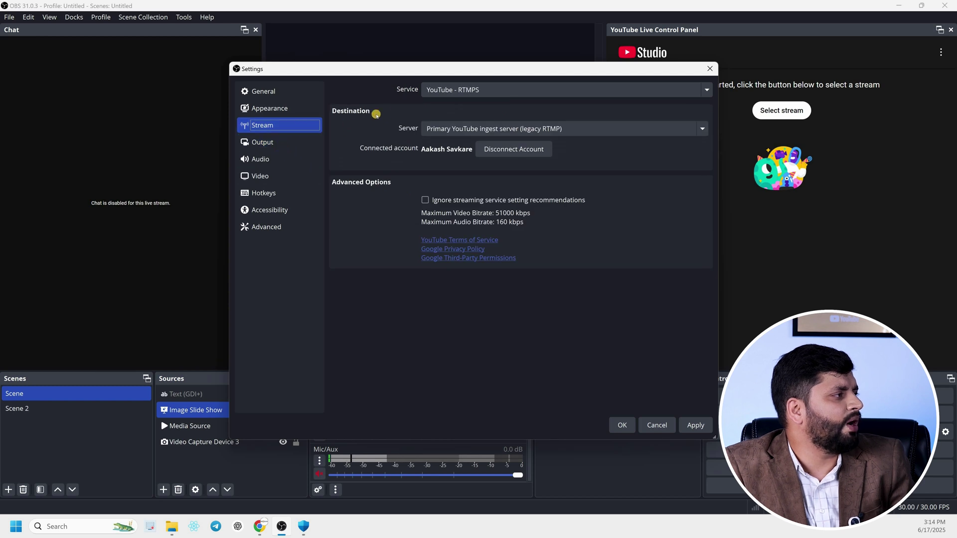
pyautogui.click(392, 111)
pyautogui.click(351, 111)
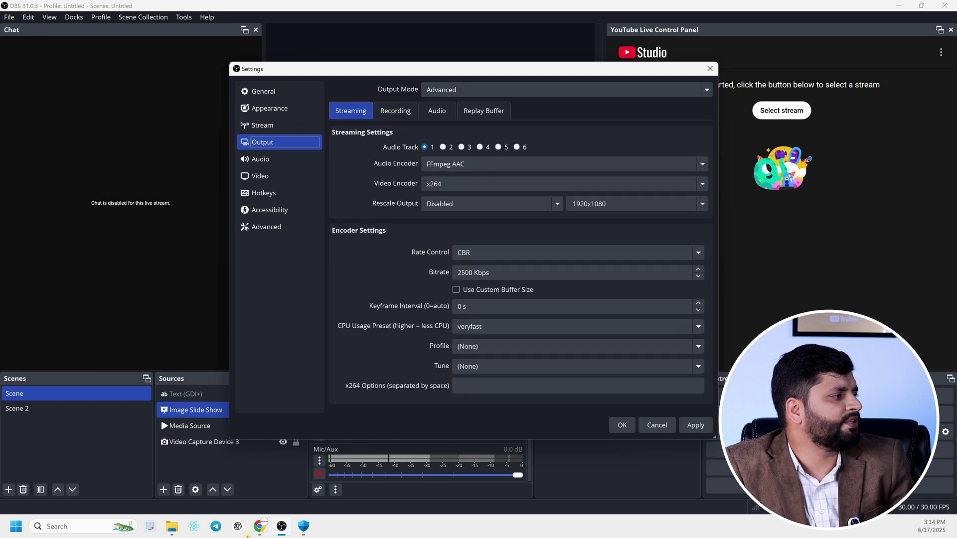
pyautogui.click(260, 528)
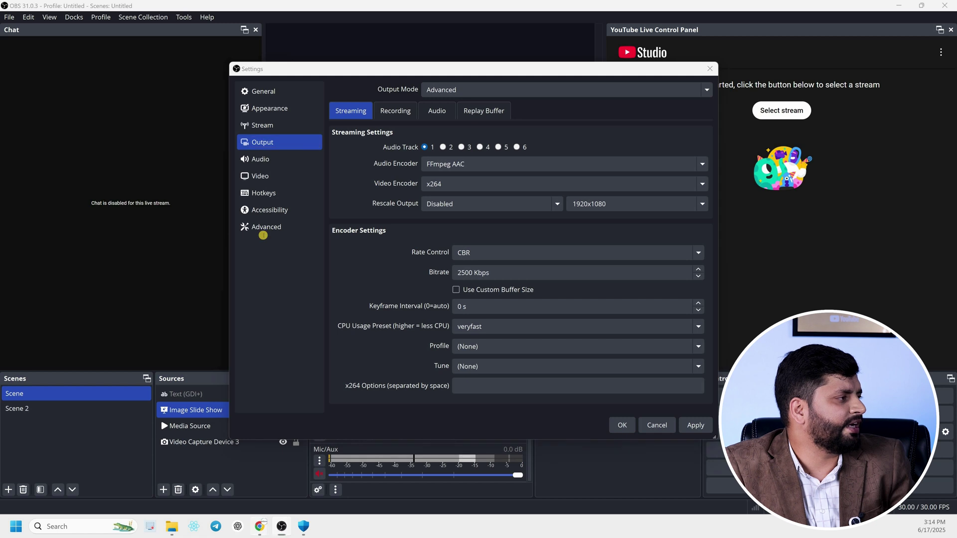
pyautogui.click(205, 476)
pyautogui.scroll(3, 309, 332)
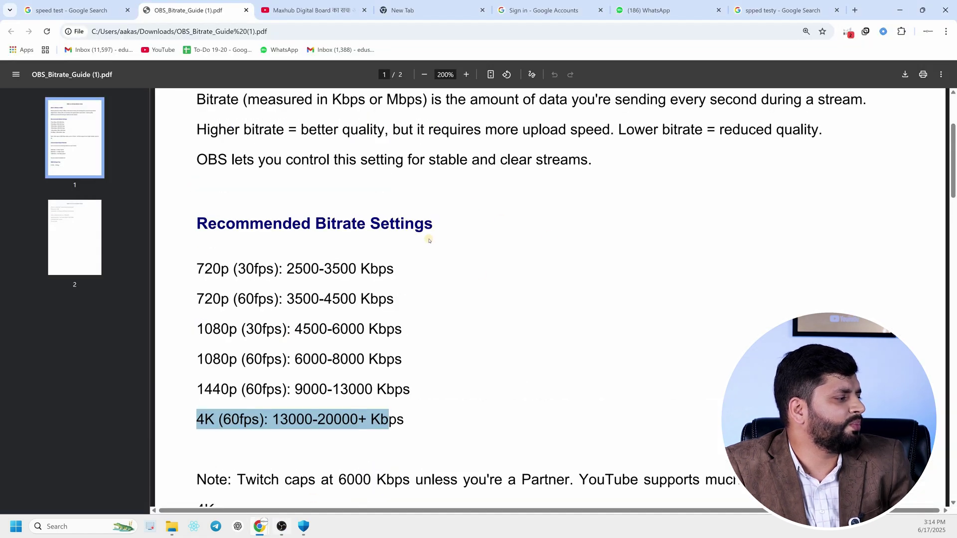
# - Switch back to OBS and set the streaming encoder's bitrate to 6000 Kbps
pyautogui.hotkey('alt', 'Tab')
pyautogui.click(461, 273)
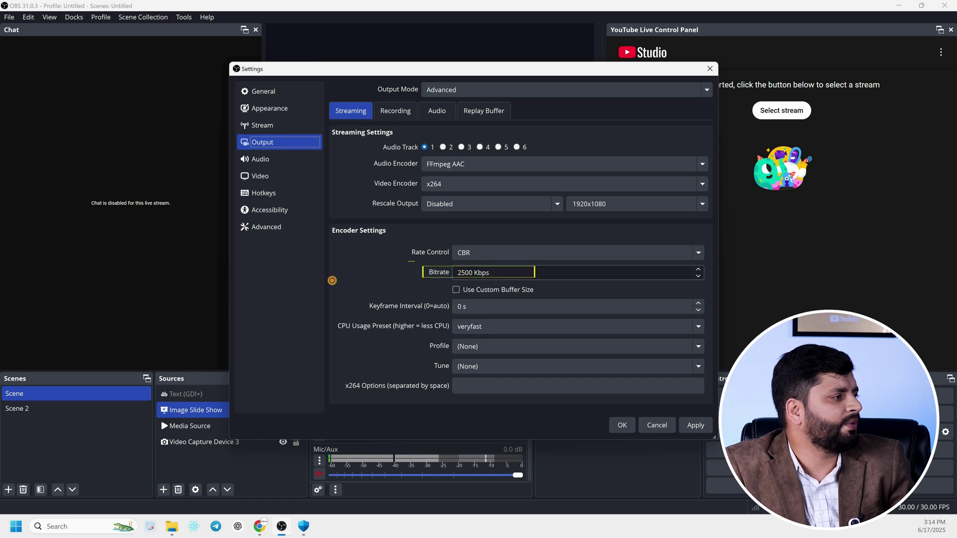
pyautogui.hotkey('shift', 'End')
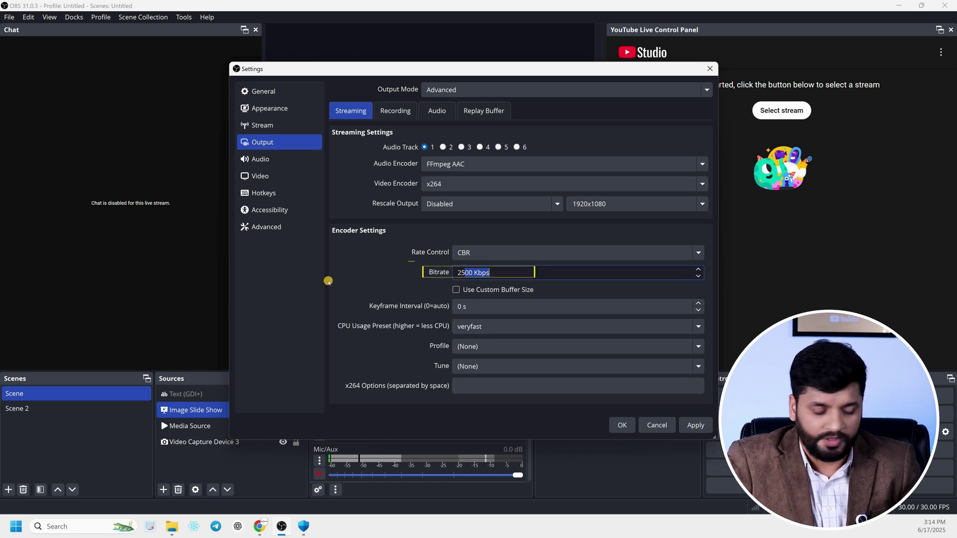
pyautogui.press('End')
pyautogui.press('BackSpace')
pyautogui.press('BackSpace')
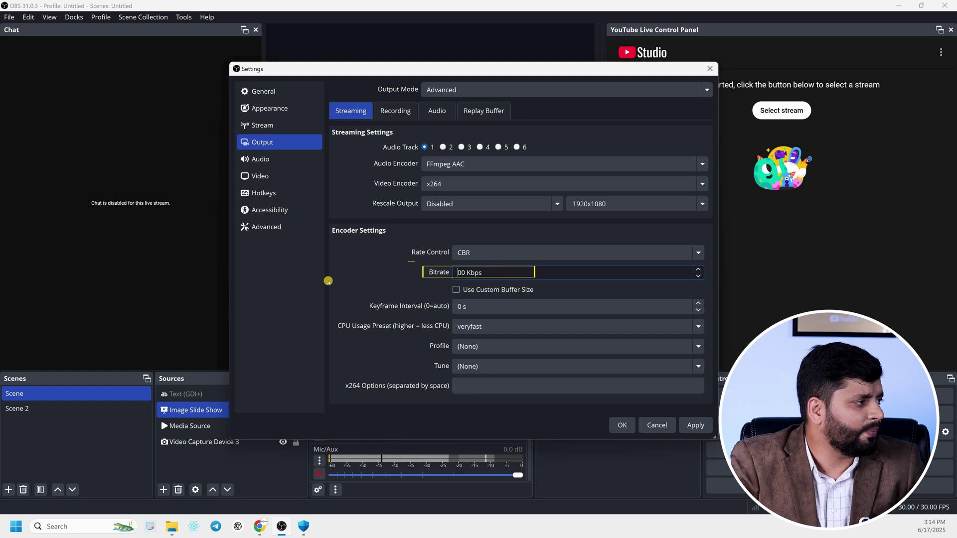
pyautogui.write('600')
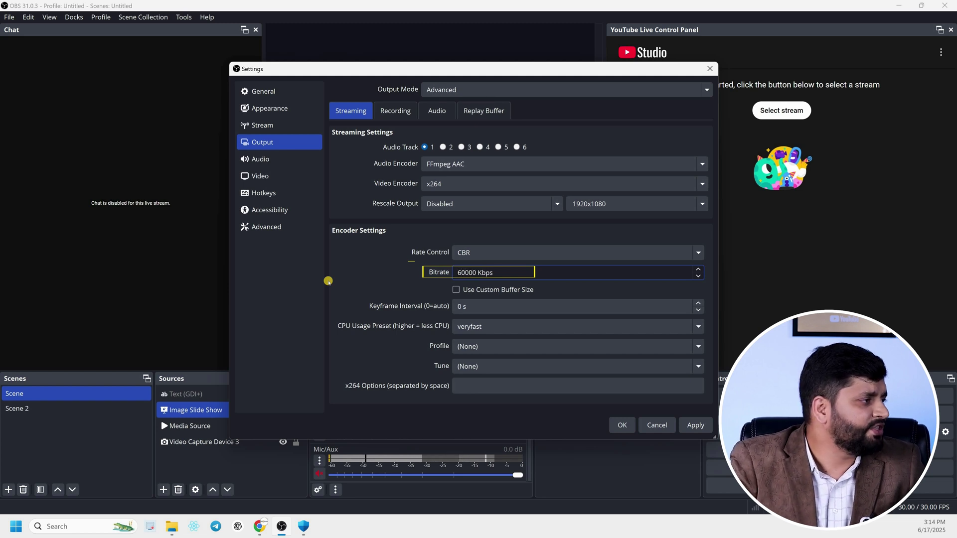
pyautogui.press('BackSpace')
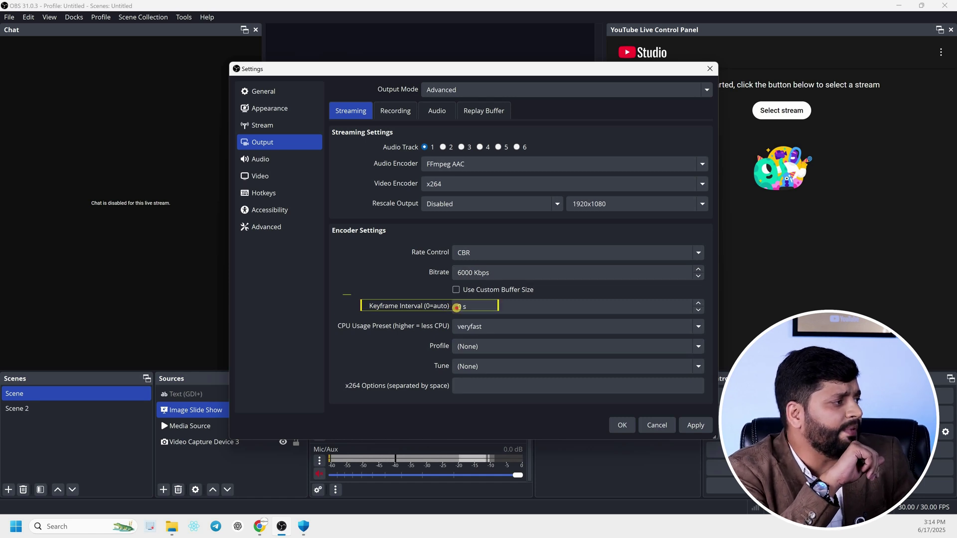
# - Set the keyframe interval to 2 s and keep the CPU usage preset at veryfast
pyautogui.click(463, 309)
pyautogui.press('Left')
pyautogui.press('Left')
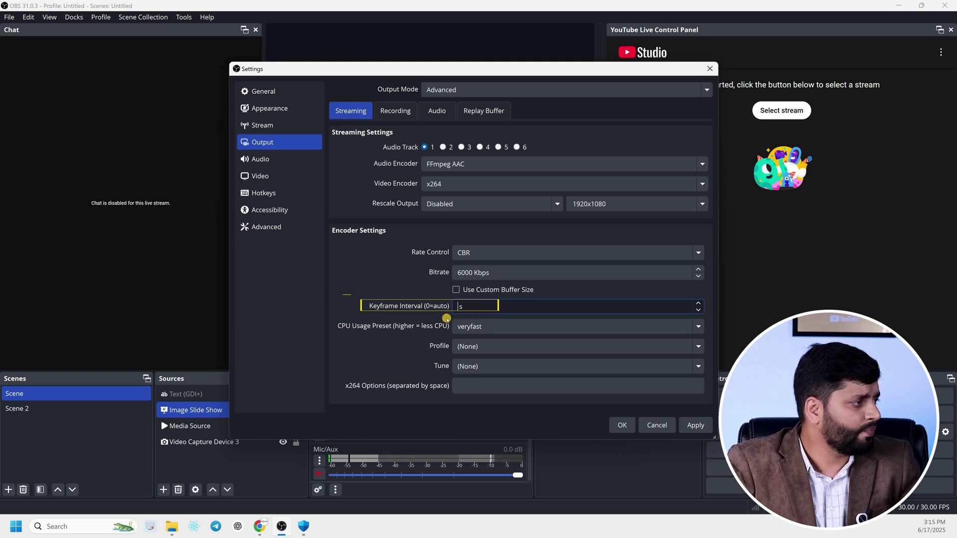
pyautogui.write('2')
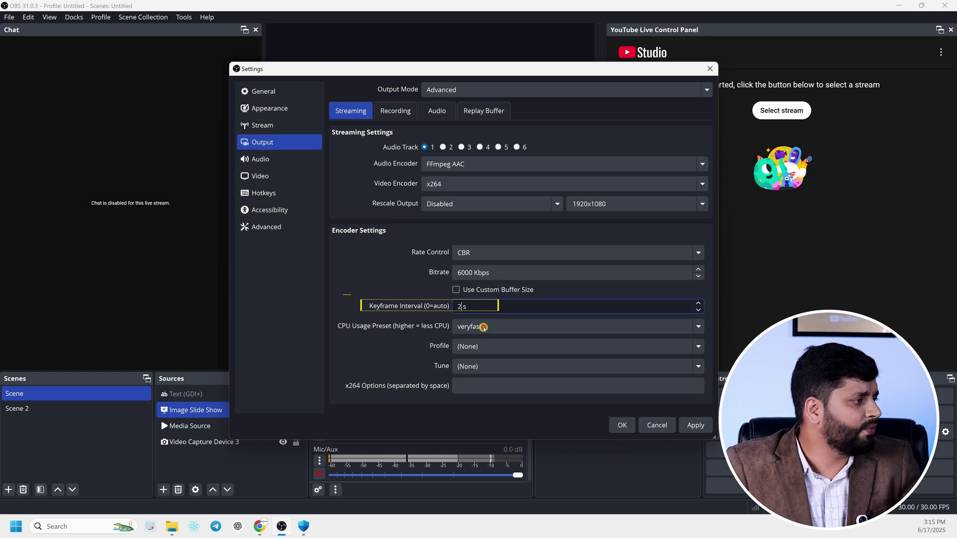
pyautogui.click(478, 326)
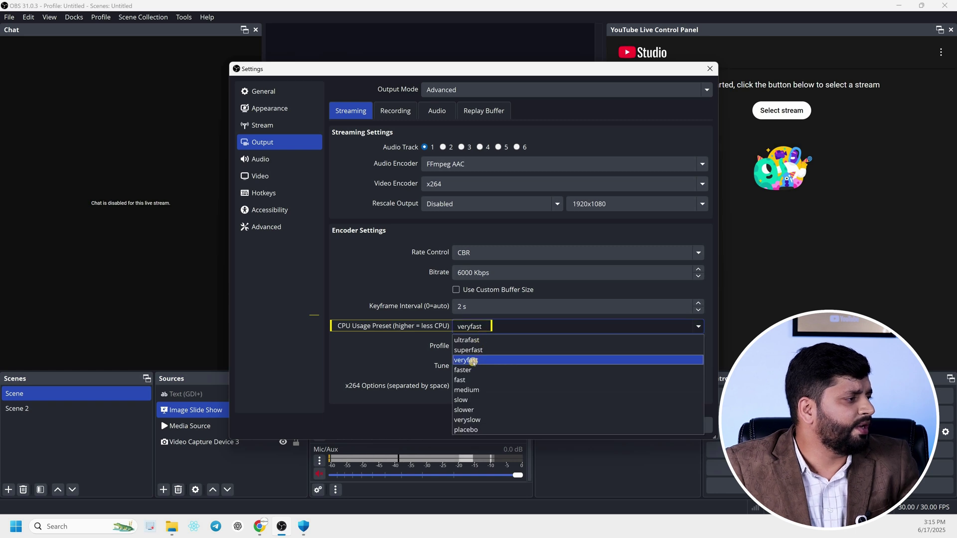
pyautogui.click(292, 513)
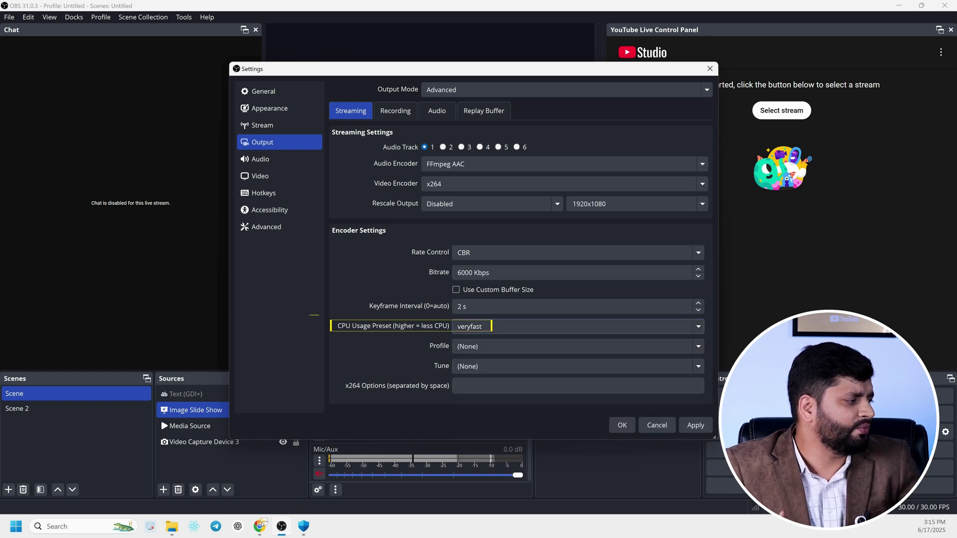
# - Switch to the bitrate guide PDF in Chrome and examine the internet upload speed needed for each streaming bitrate
pyautogui.moveTo(260, 527)
pyautogui.click(200, 474)
pyautogui.scroll(-8, 237, 251)
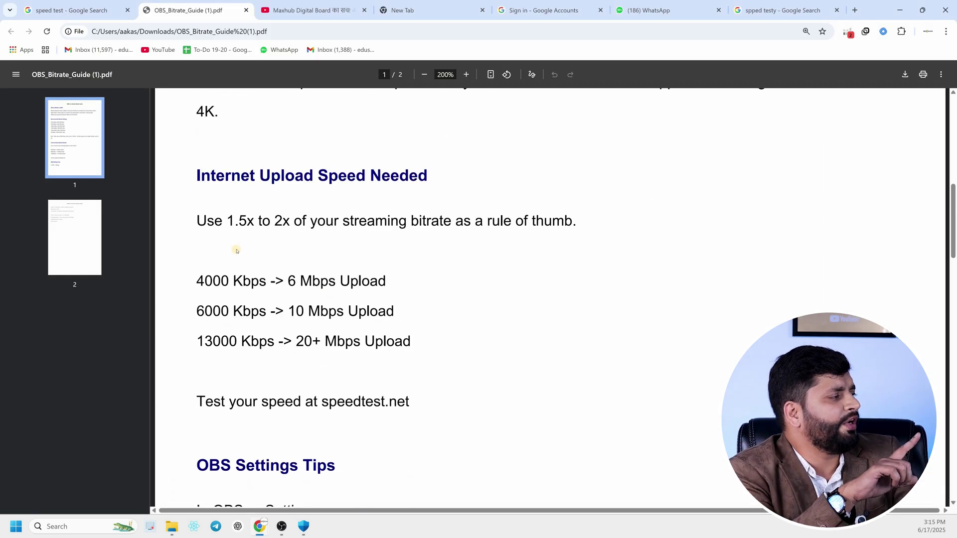
pyautogui.scroll(7, 237, 251)
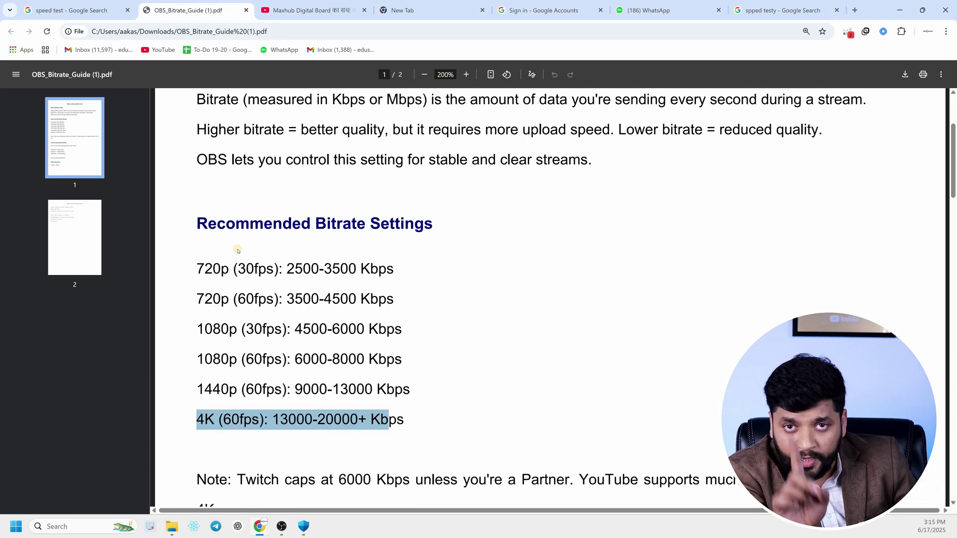
pyautogui.scroll(-8, 246, 265)
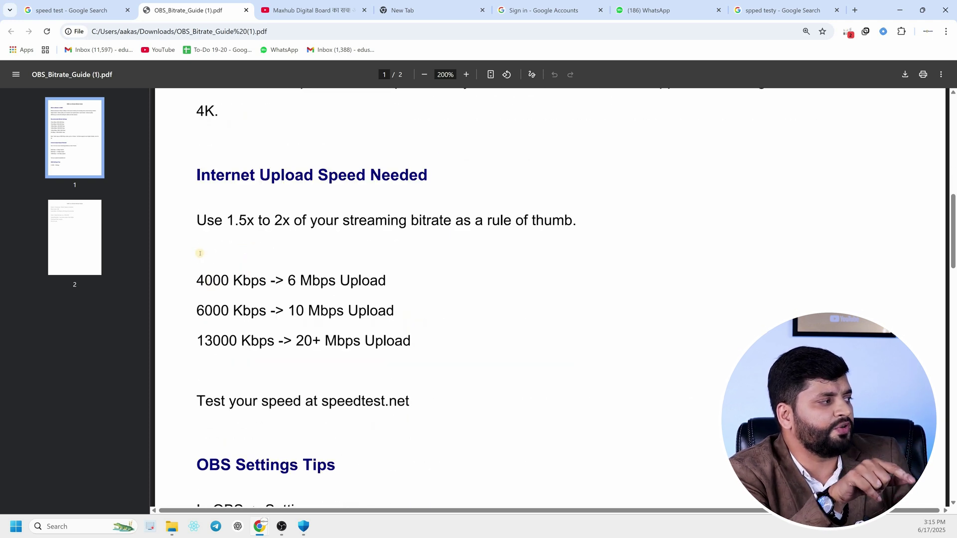
pyautogui.scroll(-1, 200, 253)
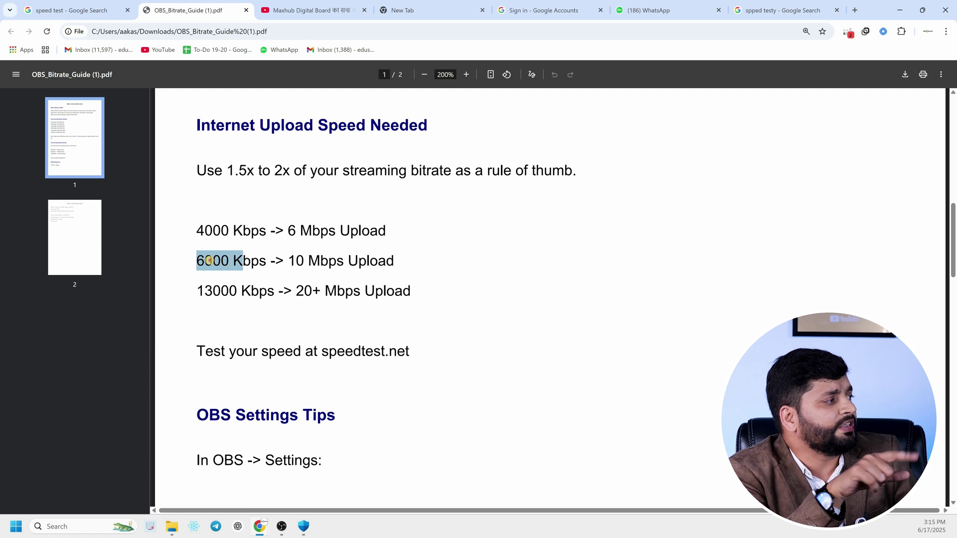